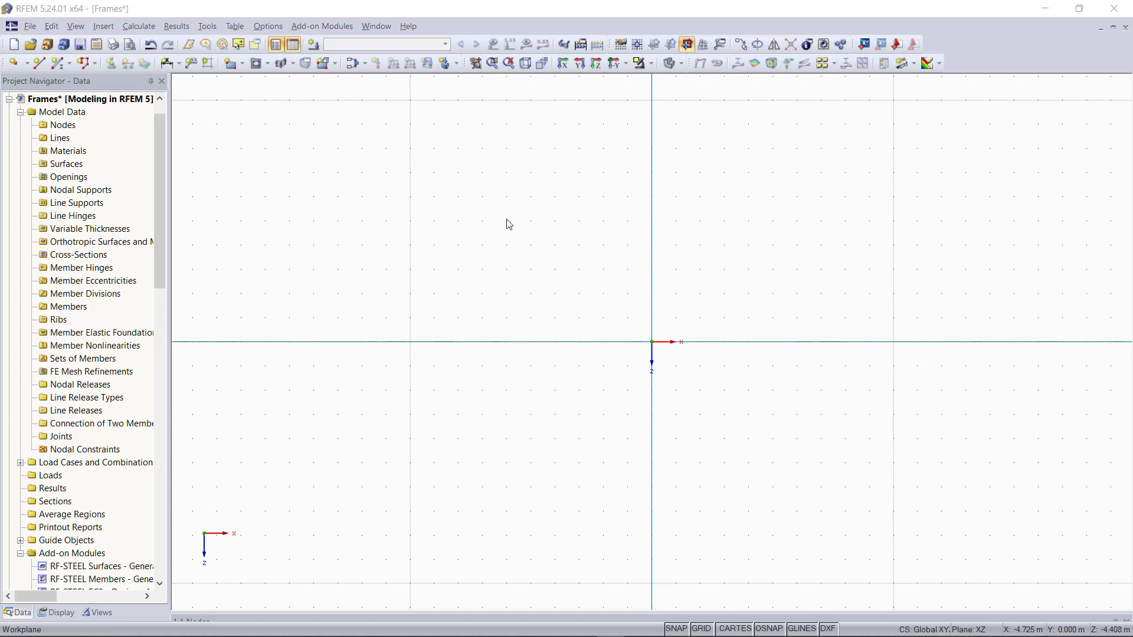
# Start a new beam member and choose the rolled I-section IPE 200 as its cross-section.
pyautogui.click(58, 63)
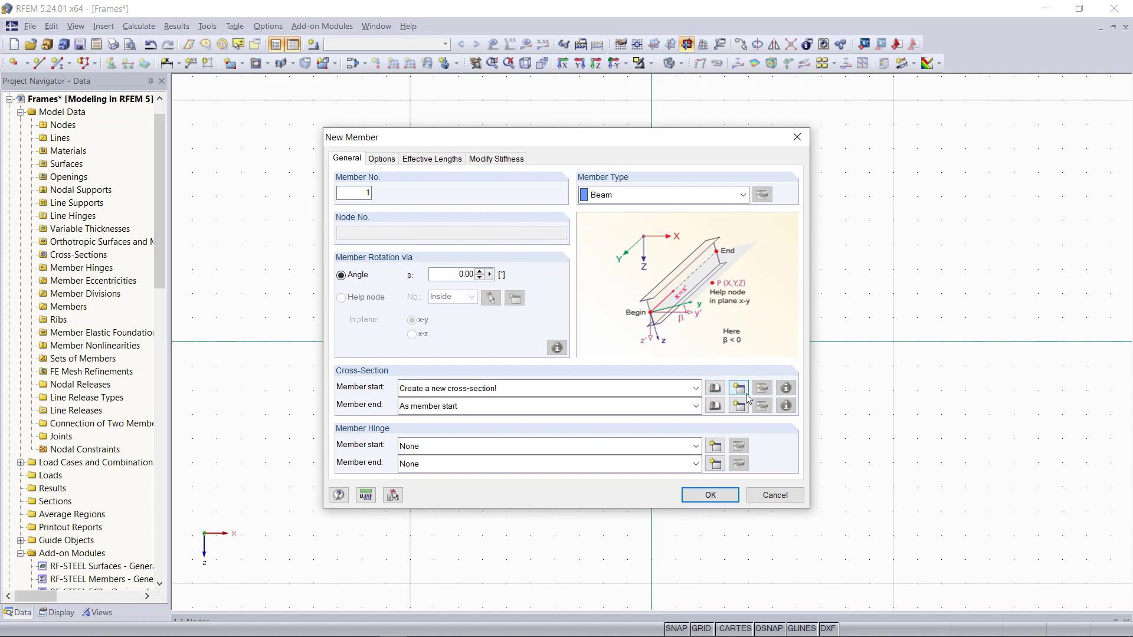
pyautogui.click(715, 389)
pyautogui.click(331, 183)
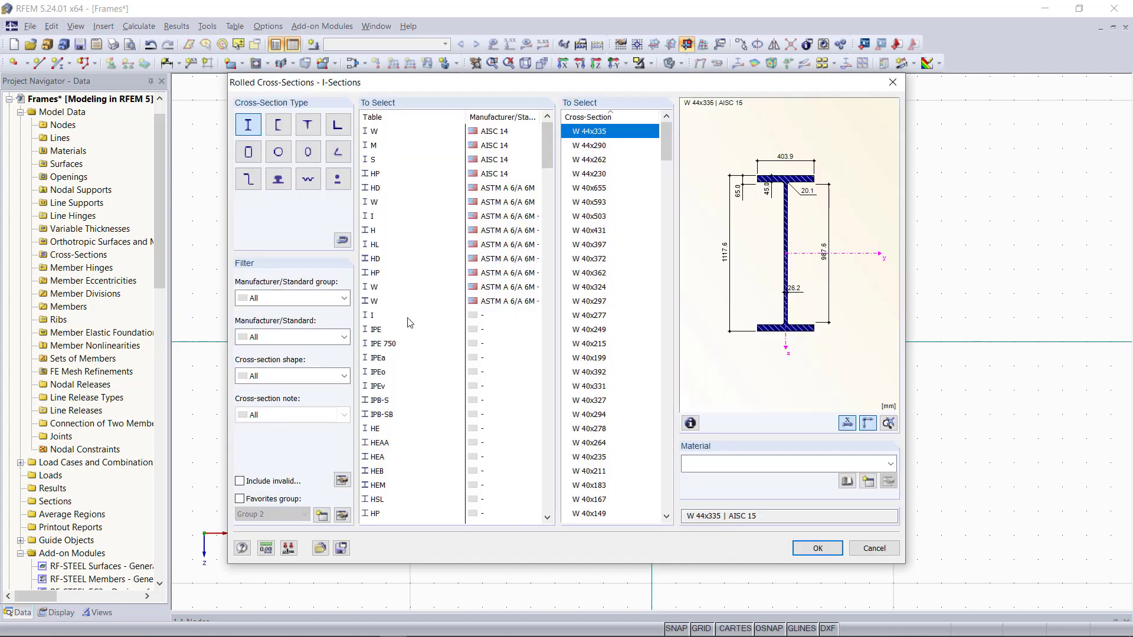
pyautogui.click(384, 330)
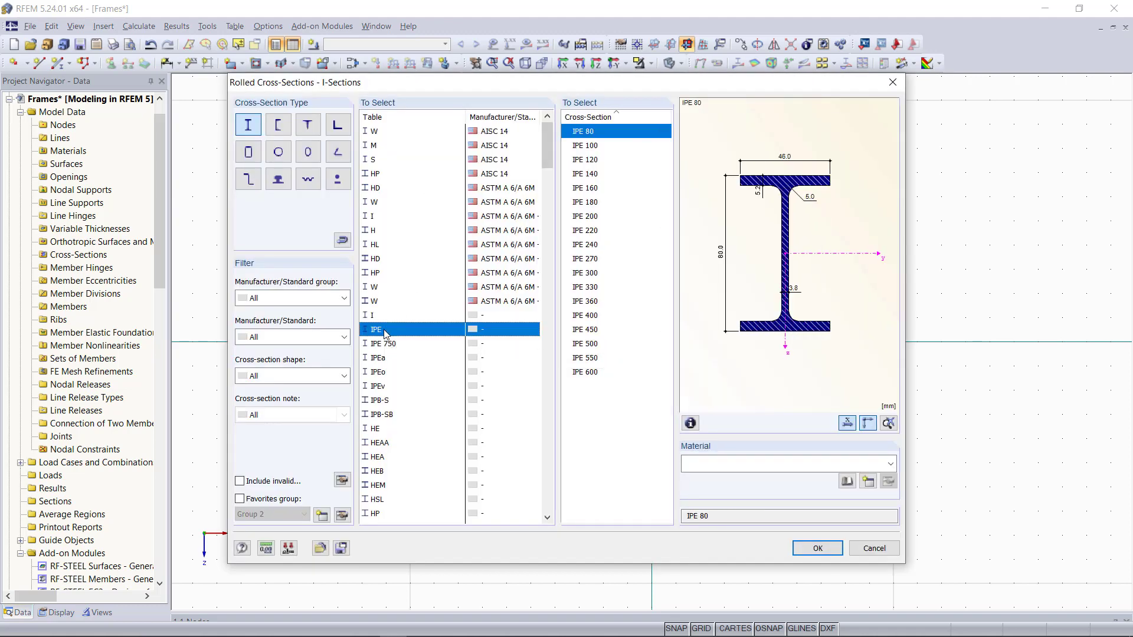
pyautogui.click(595, 217)
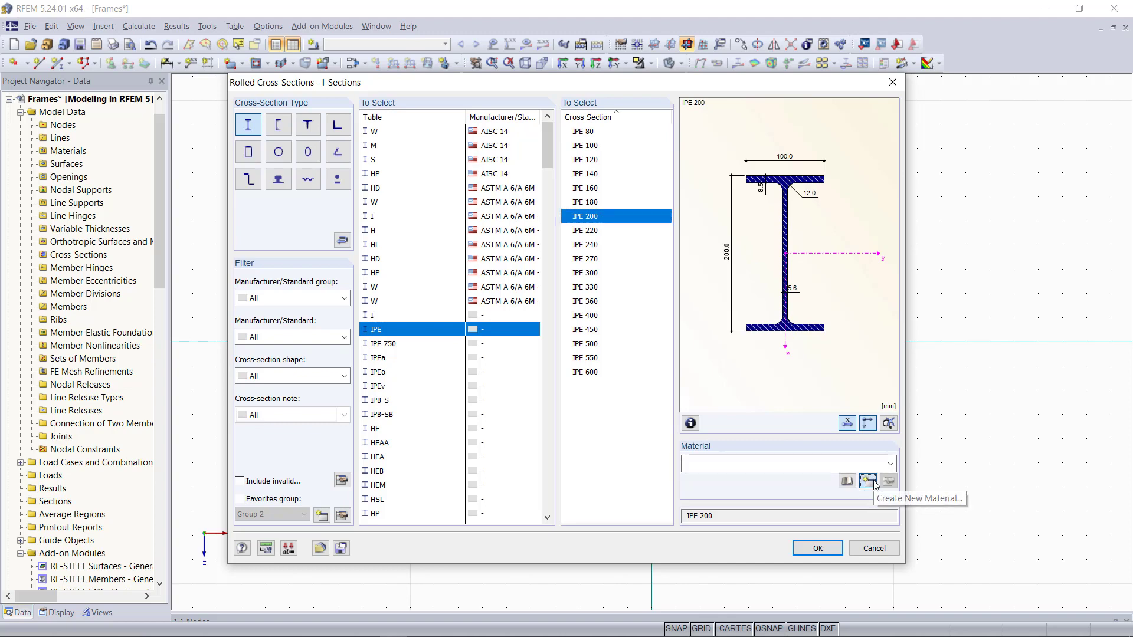
# Create the section's material as Steel S 235 from the DIN EN 1993-1-1:2010-12 library entries and accept the new member's settings.
pyautogui.click(868, 481)
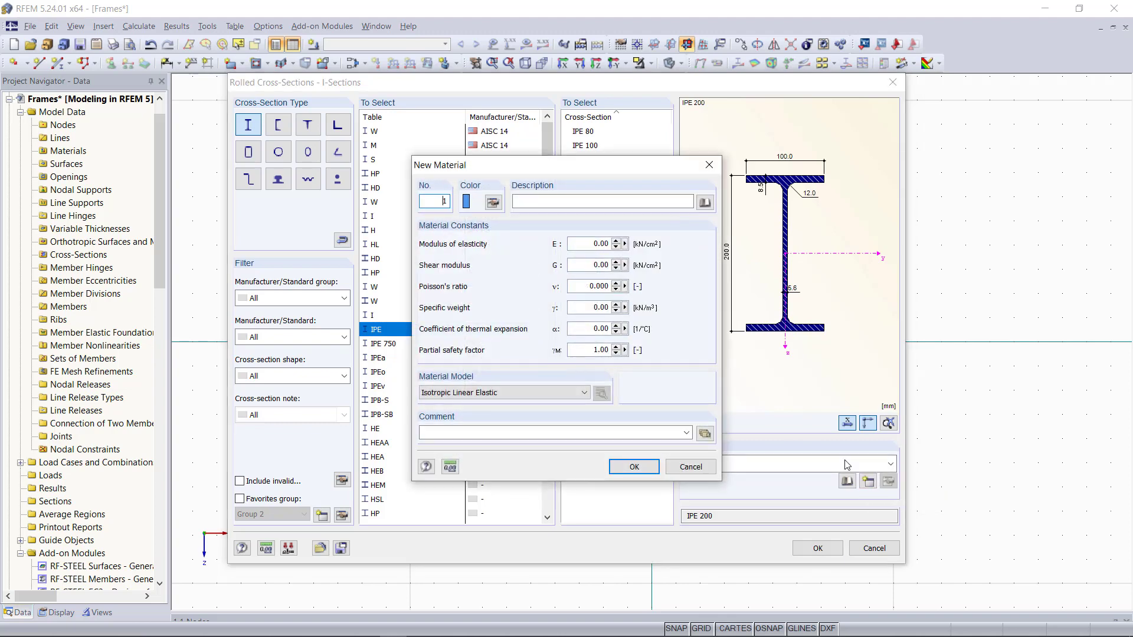
pyautogui.click(704, 203)
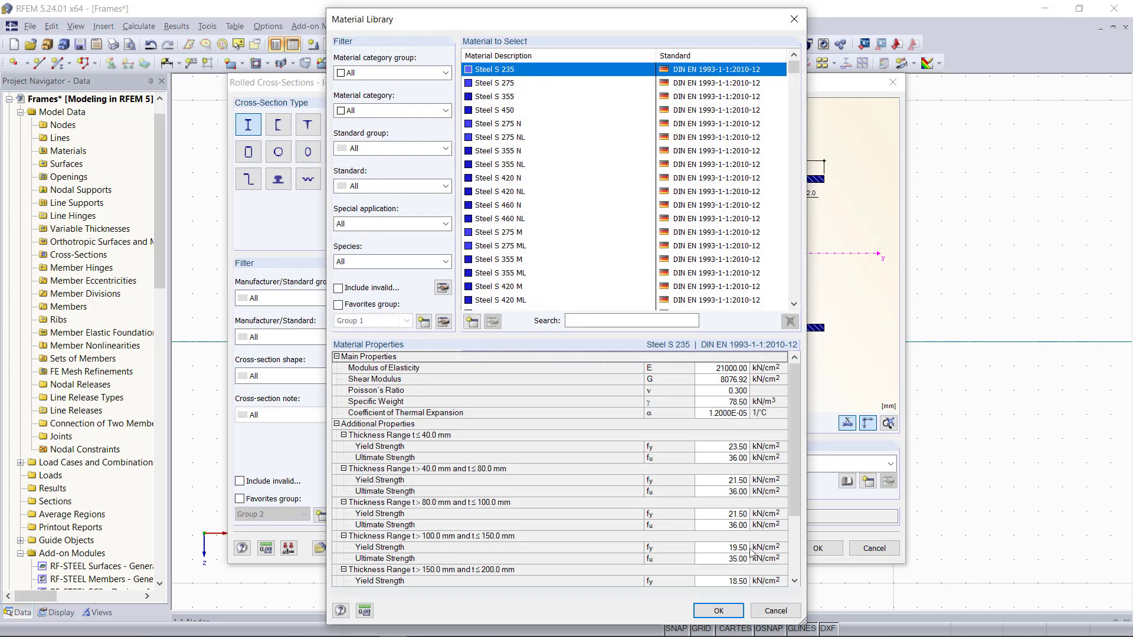
pyautogui.click(719, 611)
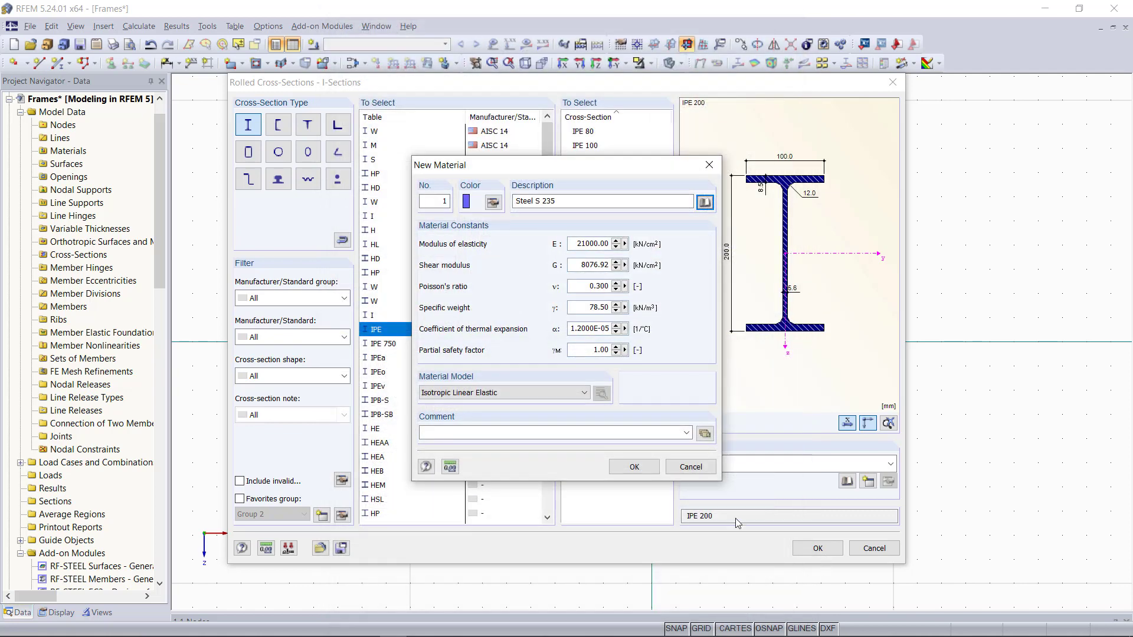
pyautogui.click(634, 467)
pyautogui.click(818, 549)
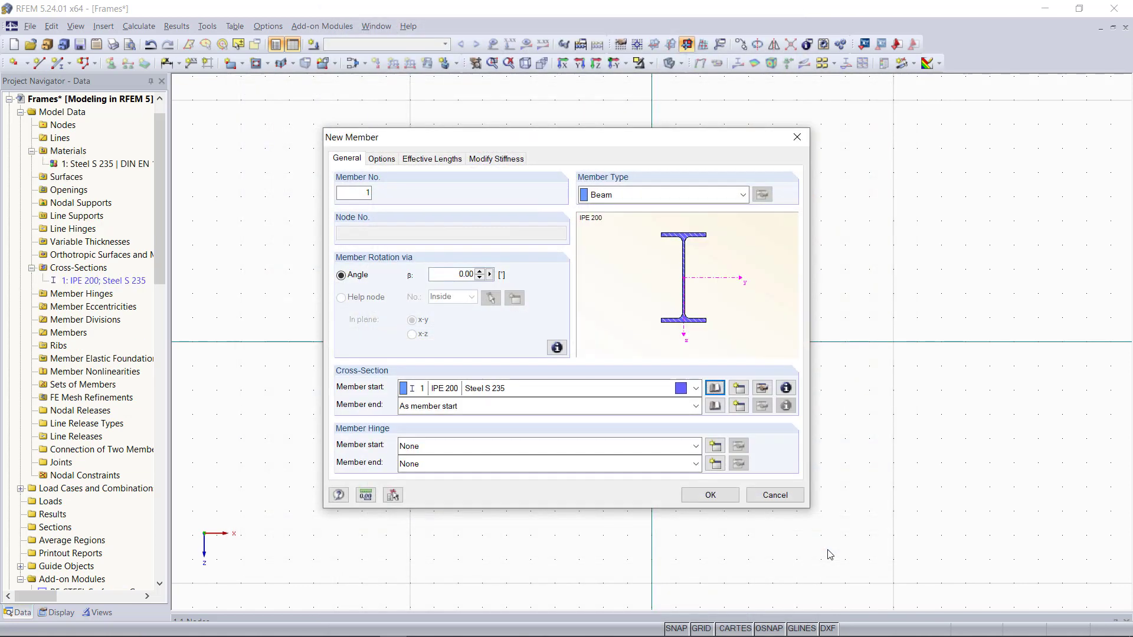
pyautogui.click(701, 499)
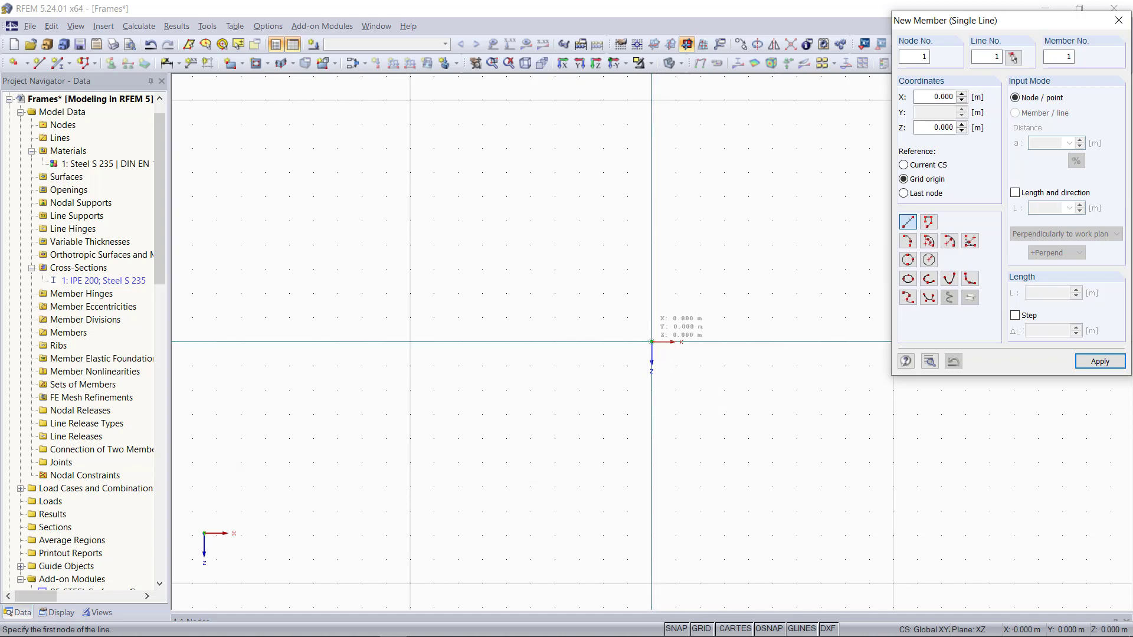
# Draw a three-member portal frame from the origin in the XZ plane, with 3 m high columns and a 5 m beam.
pyautogui.click(651, 341)
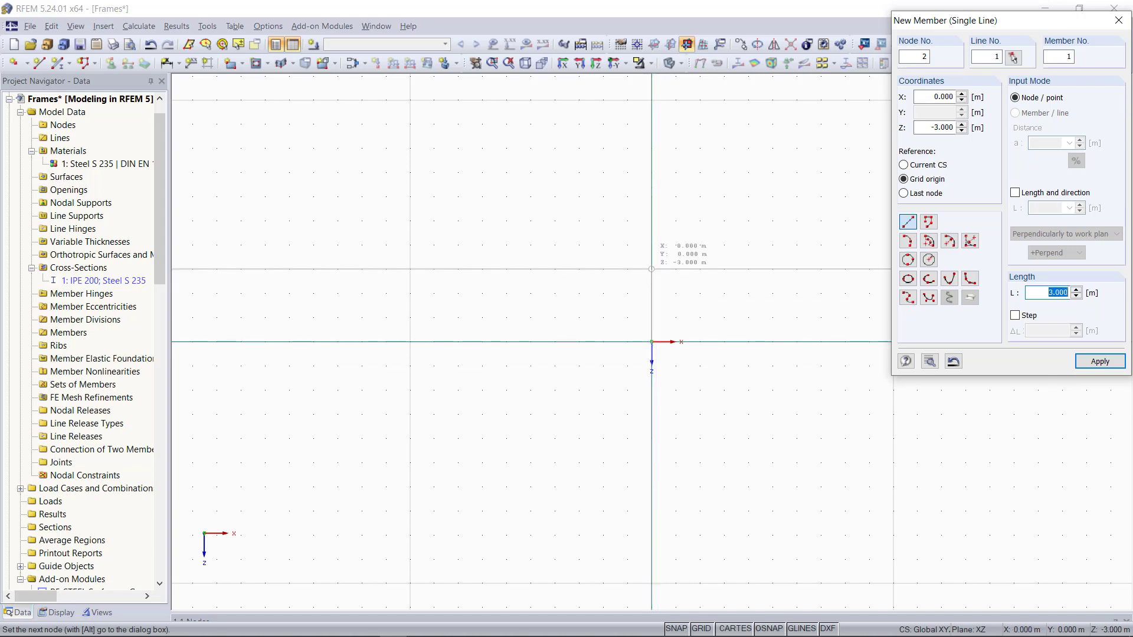
pyautogui.click(652, 269)
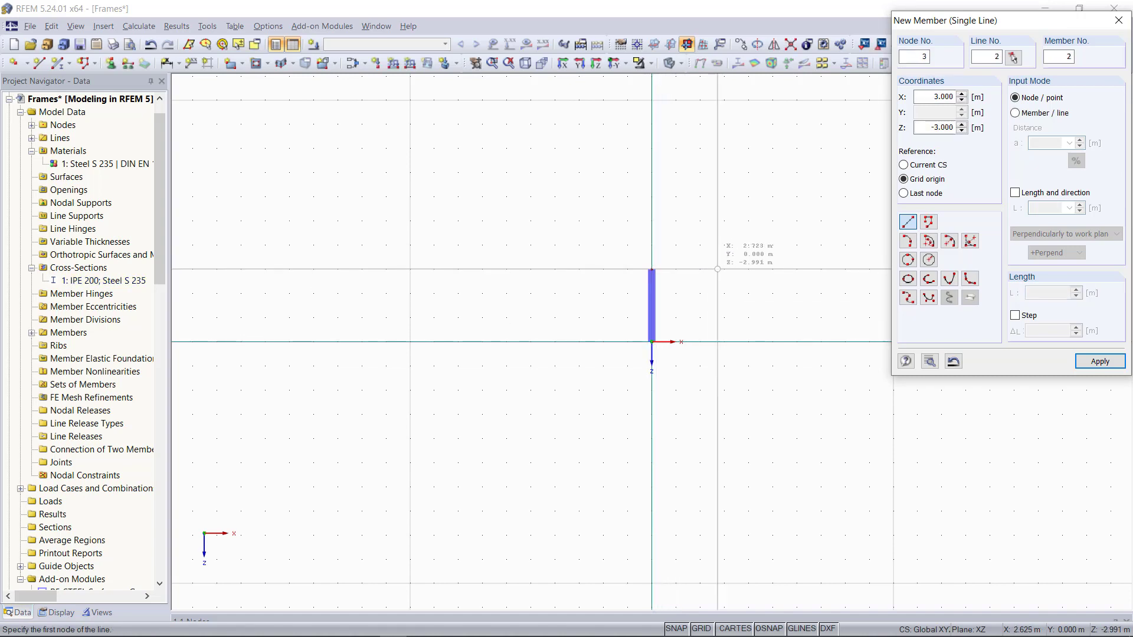
pyautogui.click(651, 269)
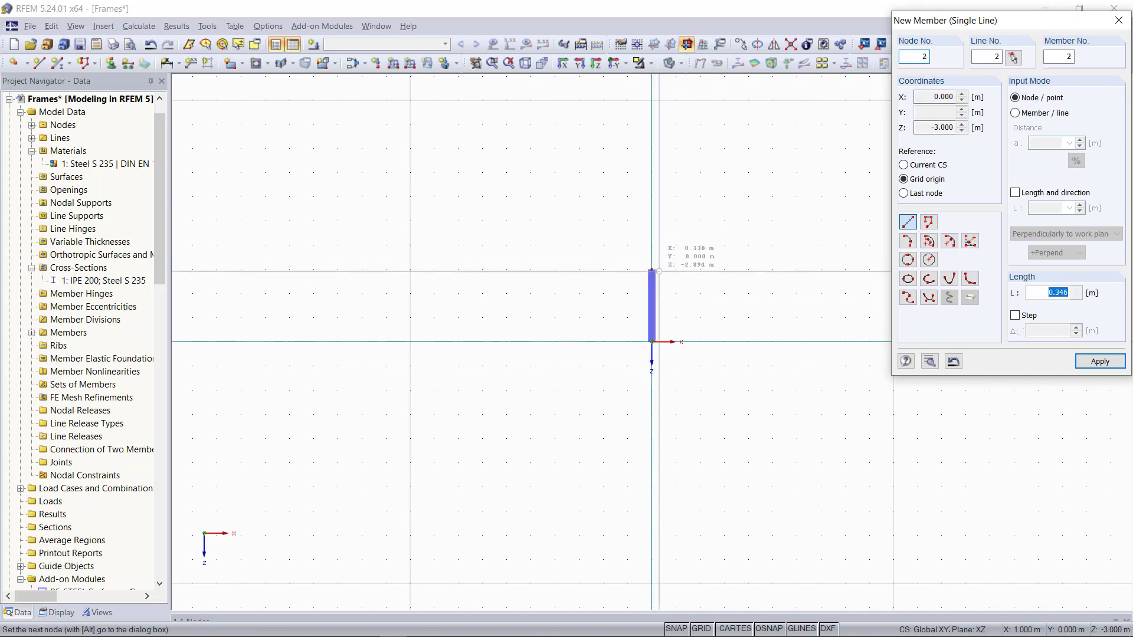
pyautogui.click(773, 269)
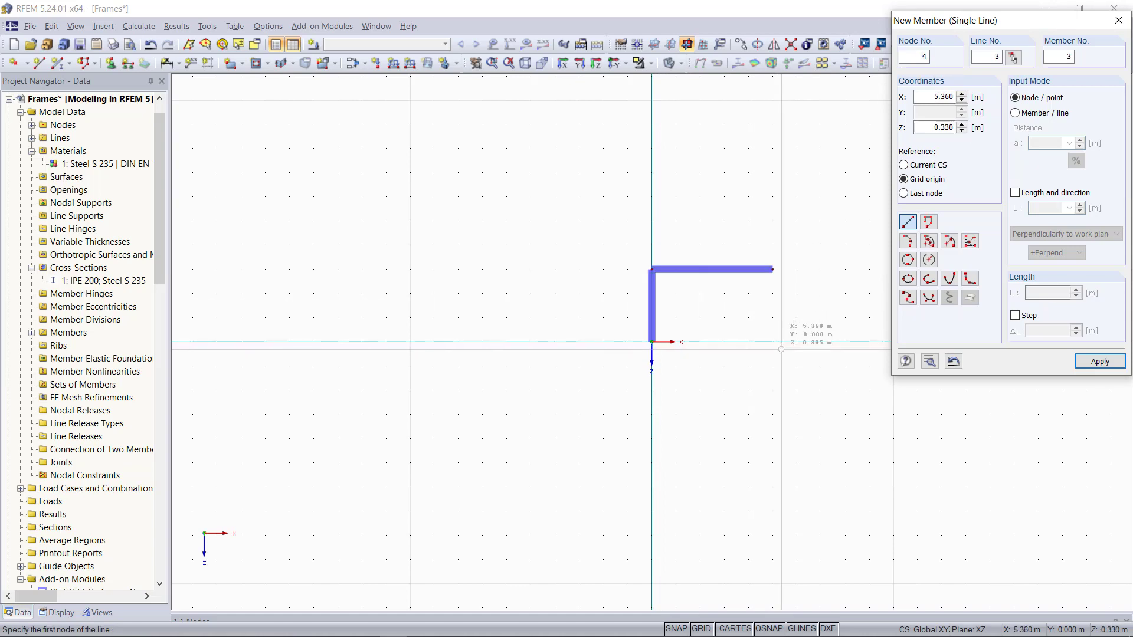
pyautogui.click(772, 269)
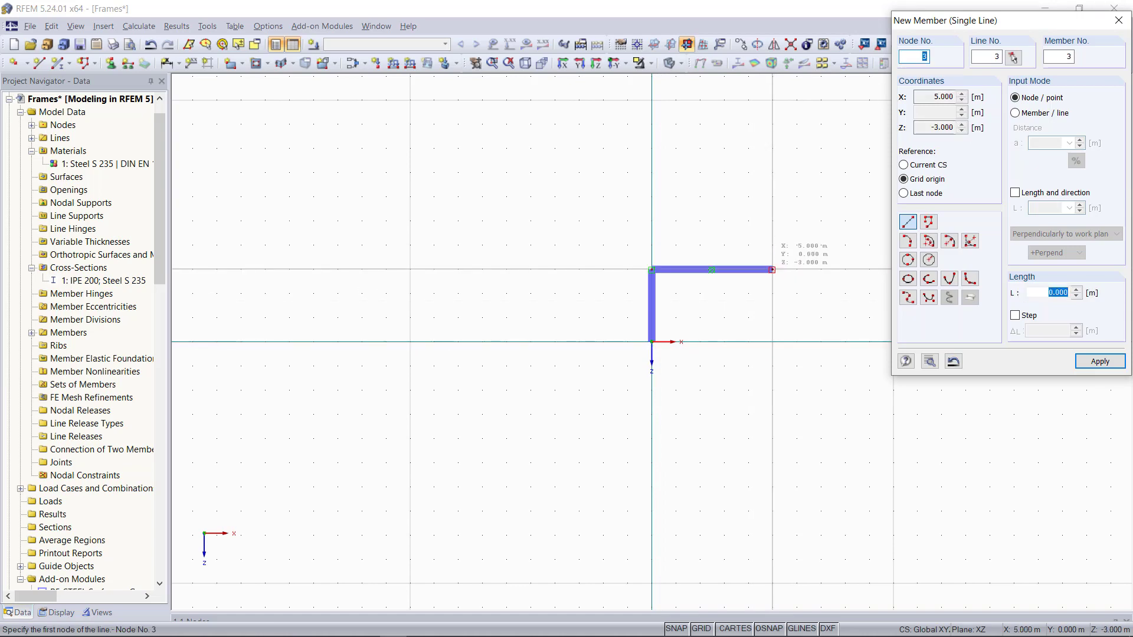
pyautogui.click(773, 341)
pyautogui.press('Escape')
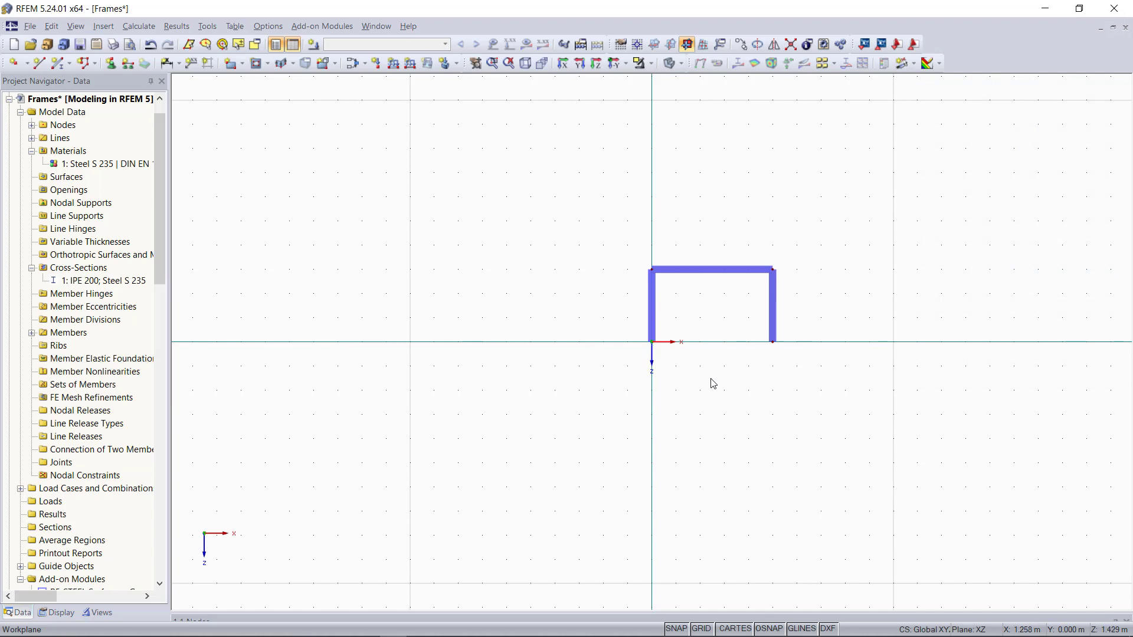
# Assign Rigid nodal supports to the base nodes of both columns.
pyautogui.middleClick(787, 369)
pyautogui.middleClick(788, 369)
pyautogui.scroll(-3, 728, 371)
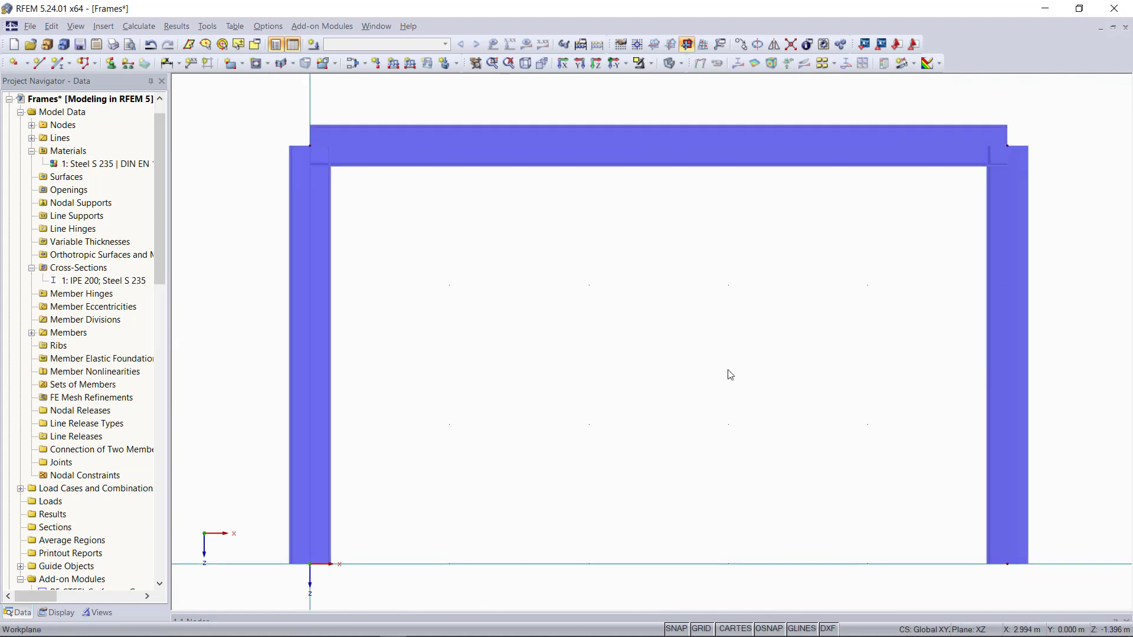
pyautogui.scroll(-1, 730, 378)
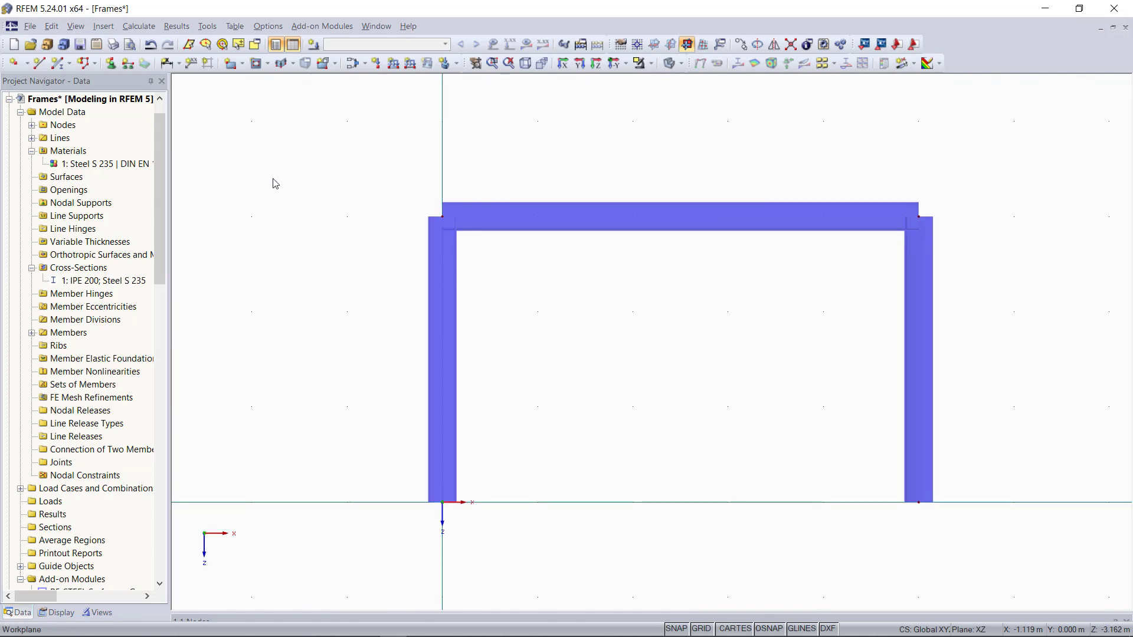
pyautogui.moveTo(363, 457); pyautogui.dragTo(999, 544)
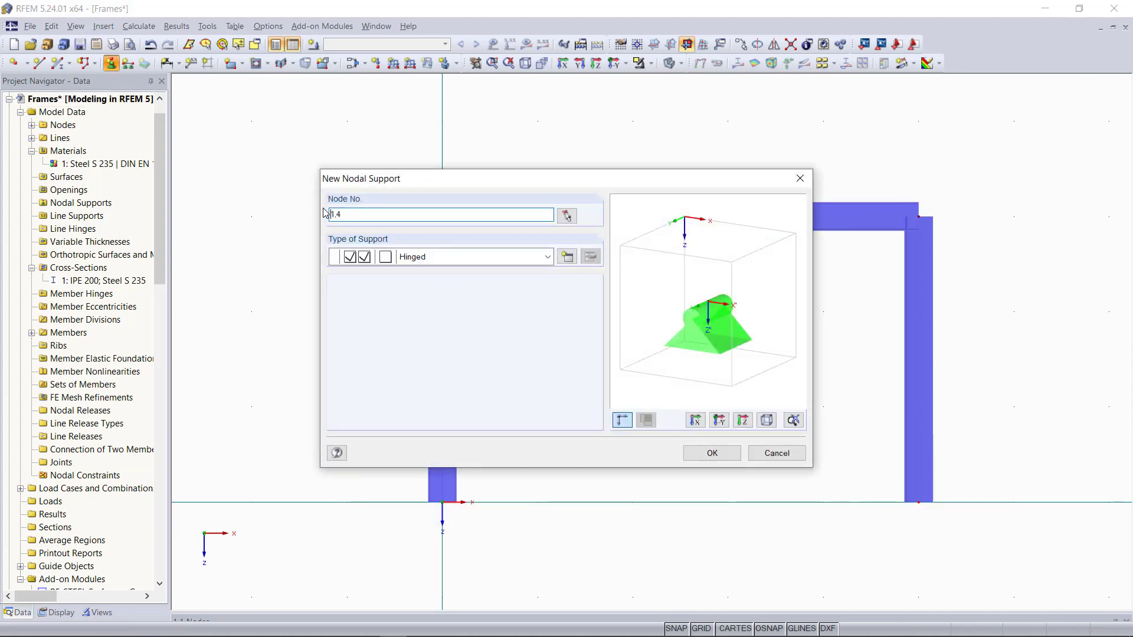
pyautogui.click(547, 263)
pyautogui.click(488, 289)
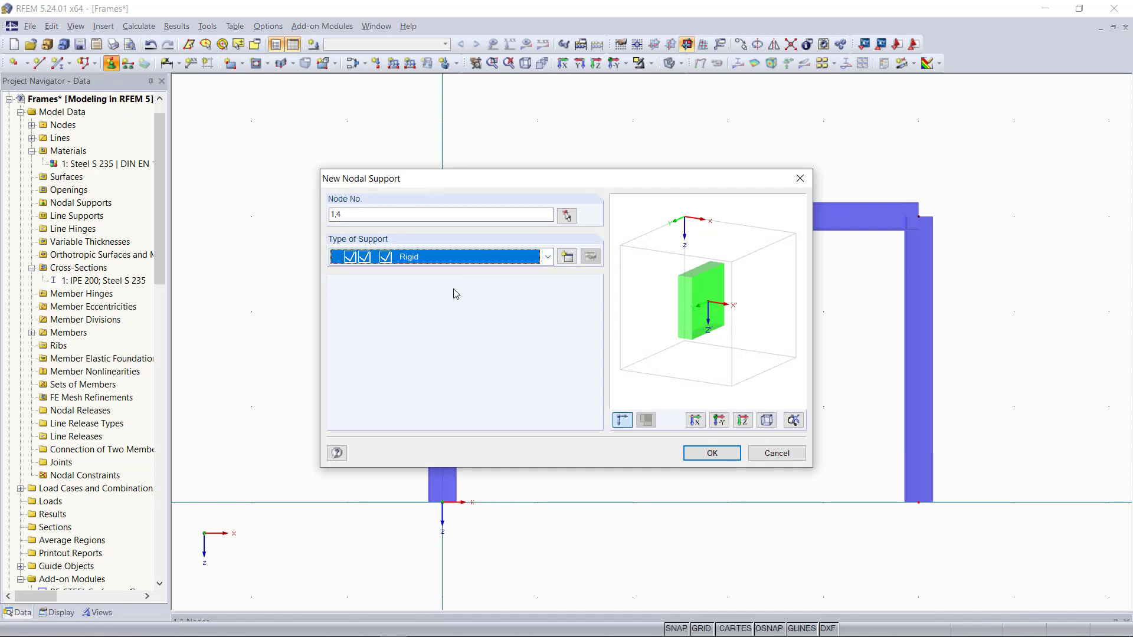
pyautogui.click(714, 453)
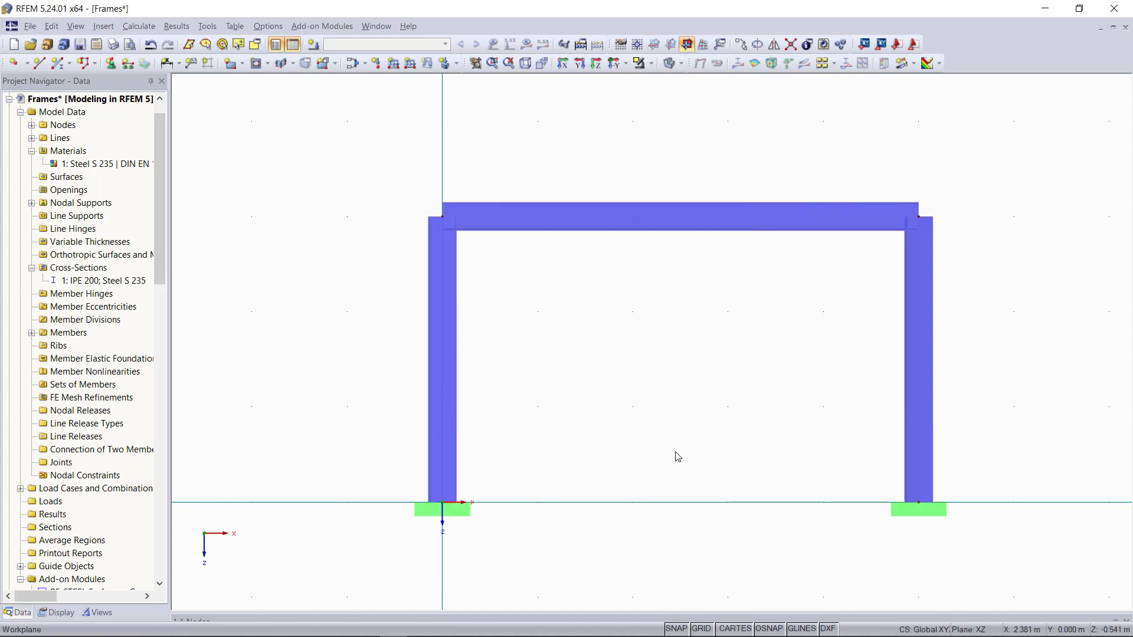
# Copy the whole frame with its supports twice, using a displacement of 8 m in the X direction.
pyautogui.scroll(-5, 612, 408)
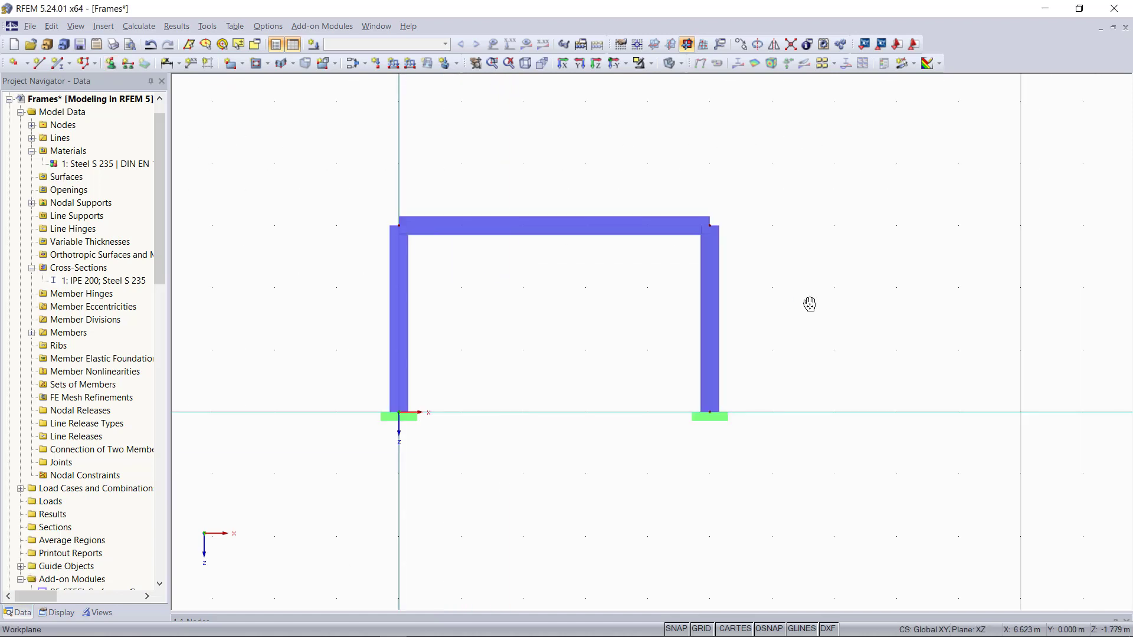
pyautogui.moveTo(810, 304); pyautogui.dragTo(652, 325, button='middle')
pyautogui.scroll(-2, 652, 325)
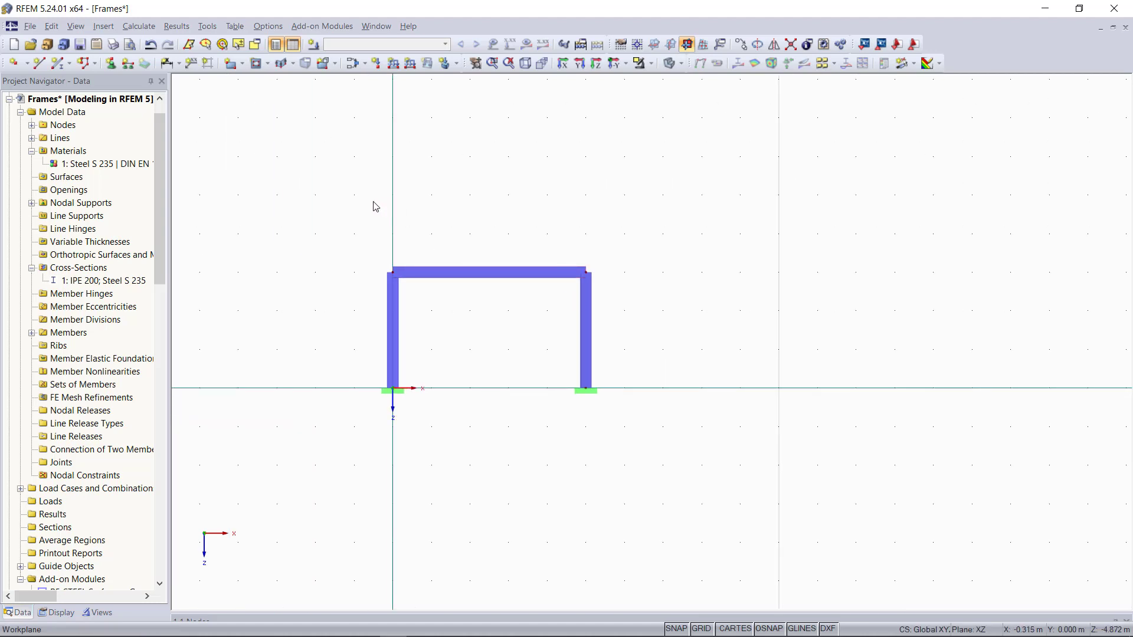
pyautogui.moveTo(325, 211); pyautogui.dragTo(685, 484)
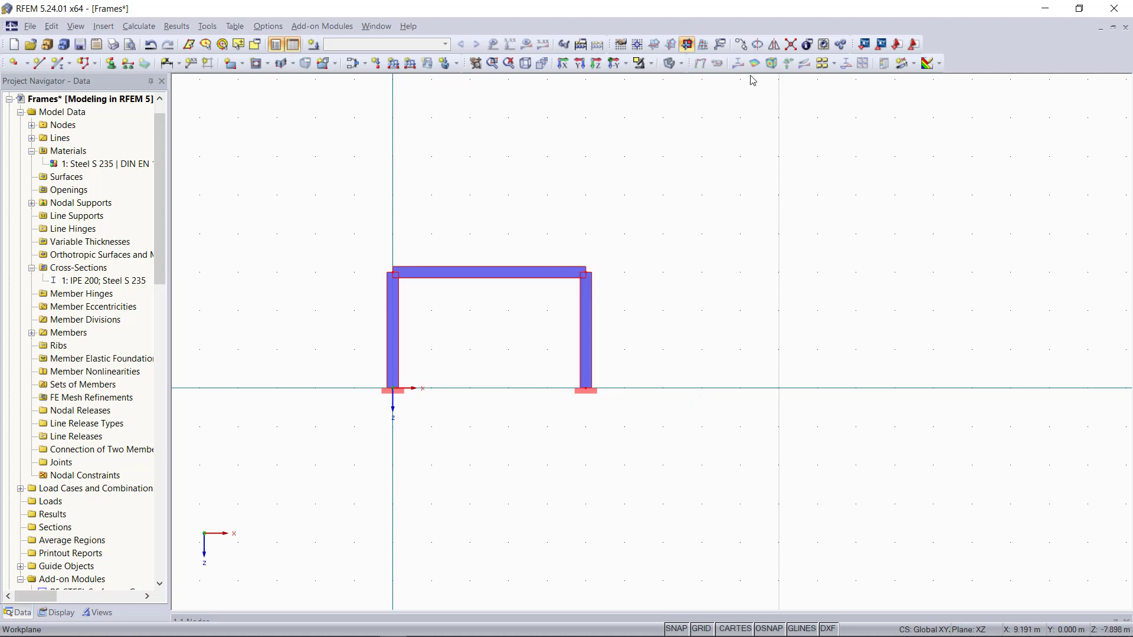
pyautogui.click(741, 47)
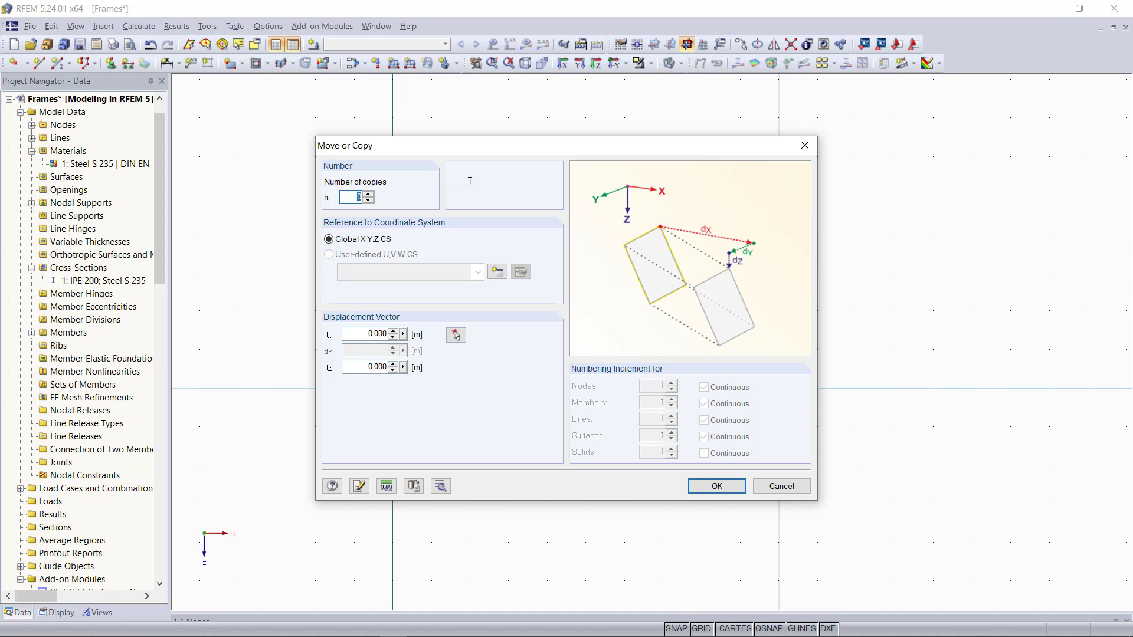
pyautogui.write('2')
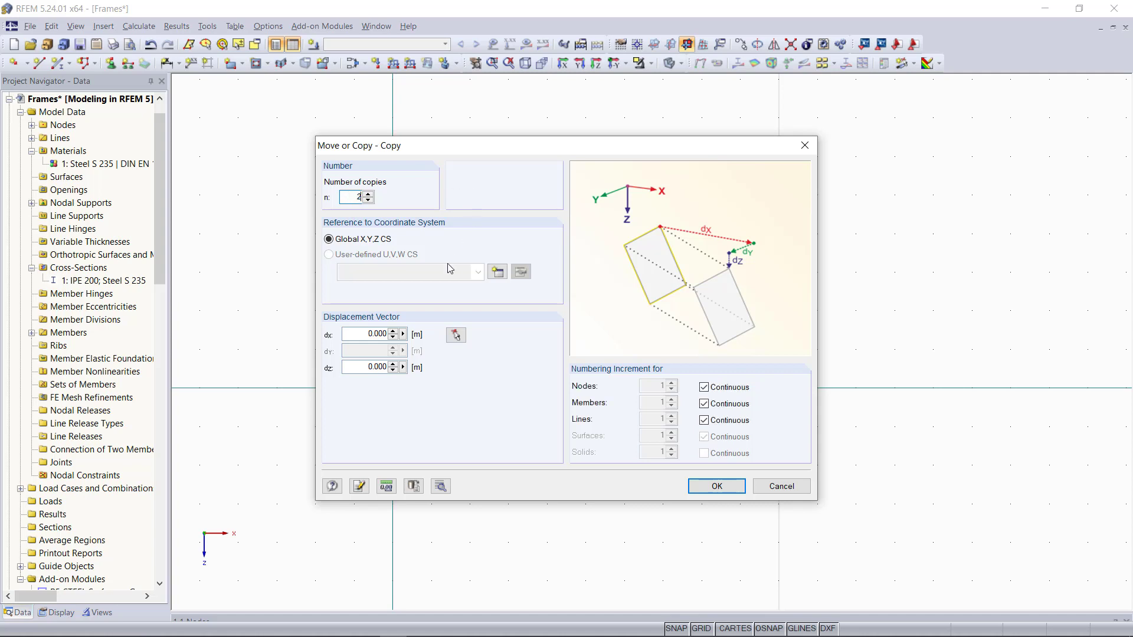
pyautogui.write('8')
pyautogui.click(712, 484)
pyautogui.scroll(-3, 531, 481)
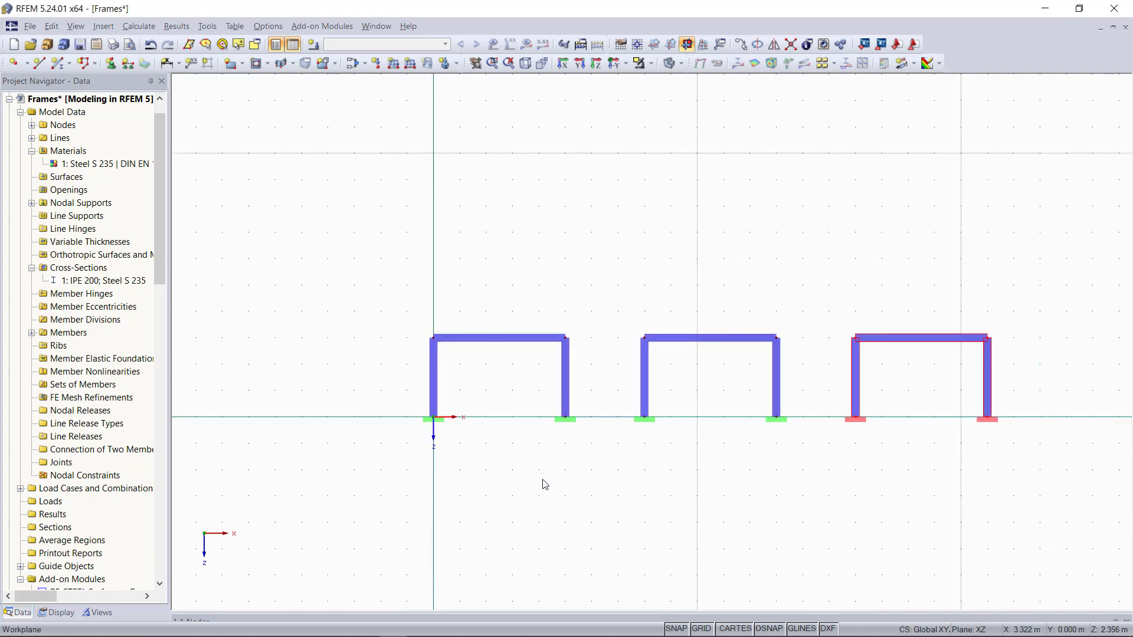
pyautogui.click(853, 458)
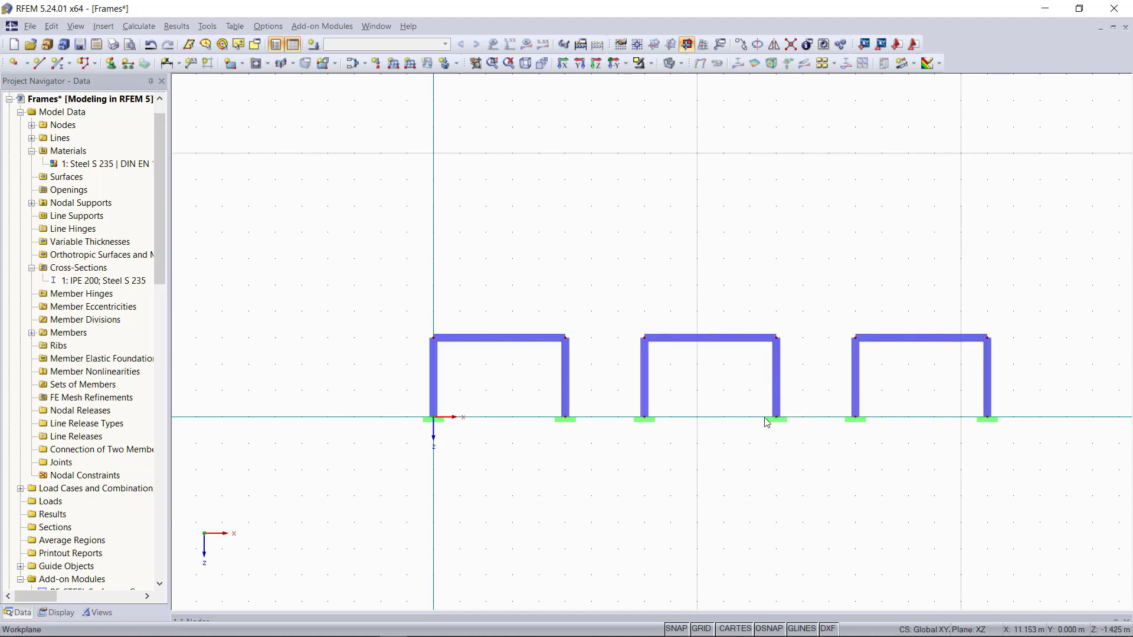
# Change both base supports of the middle frame to the Hinged type.
pyautogui.scroll(5, 715, 396)
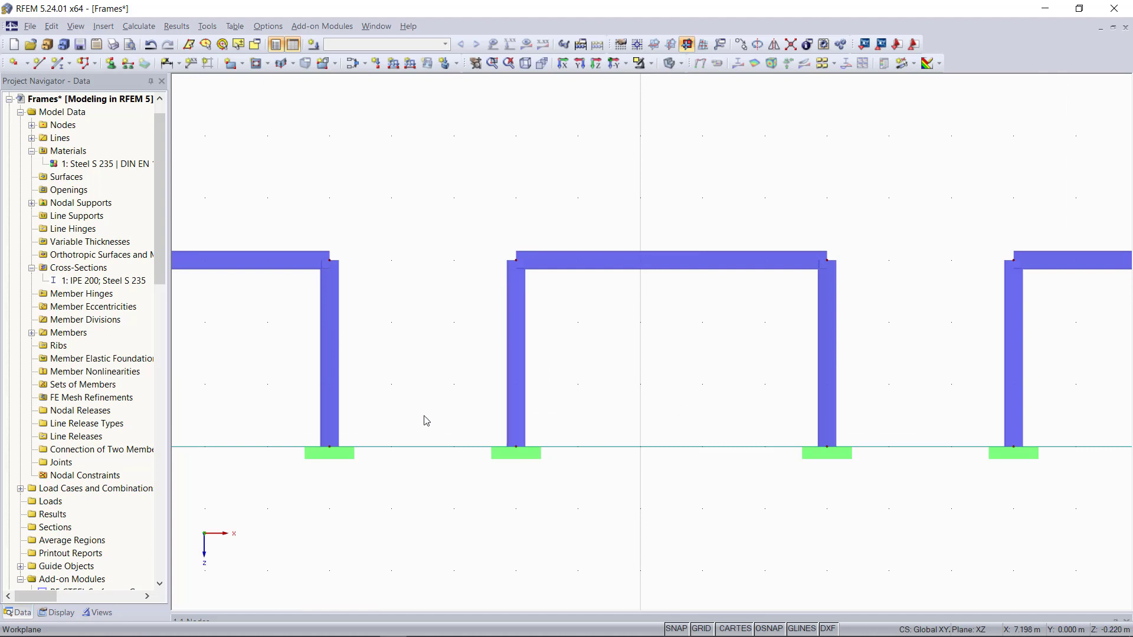
pyautogui.moveTo(460, 418); pyautogui.dragTo(879, 507)
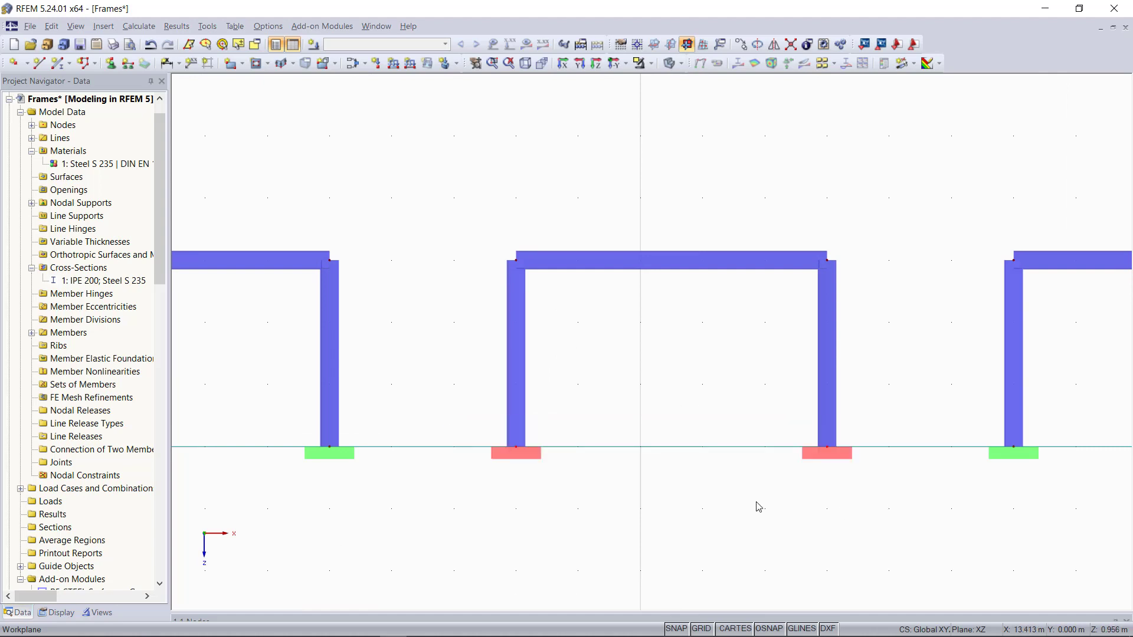
pyautogui.click(110, 63)
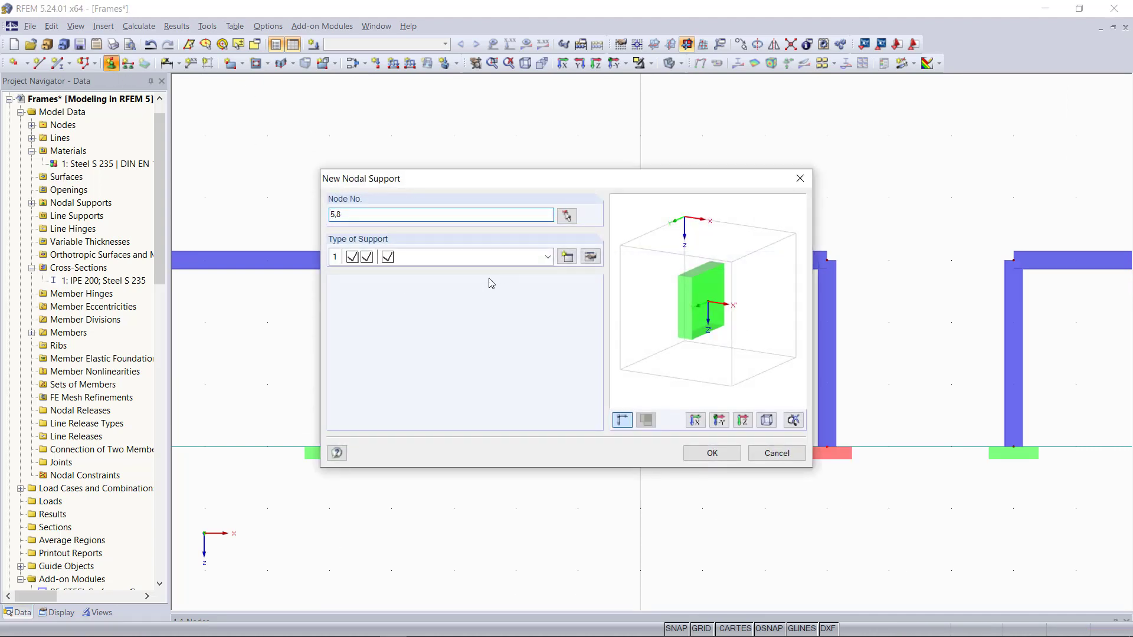
pyautogui.click(773, 452)
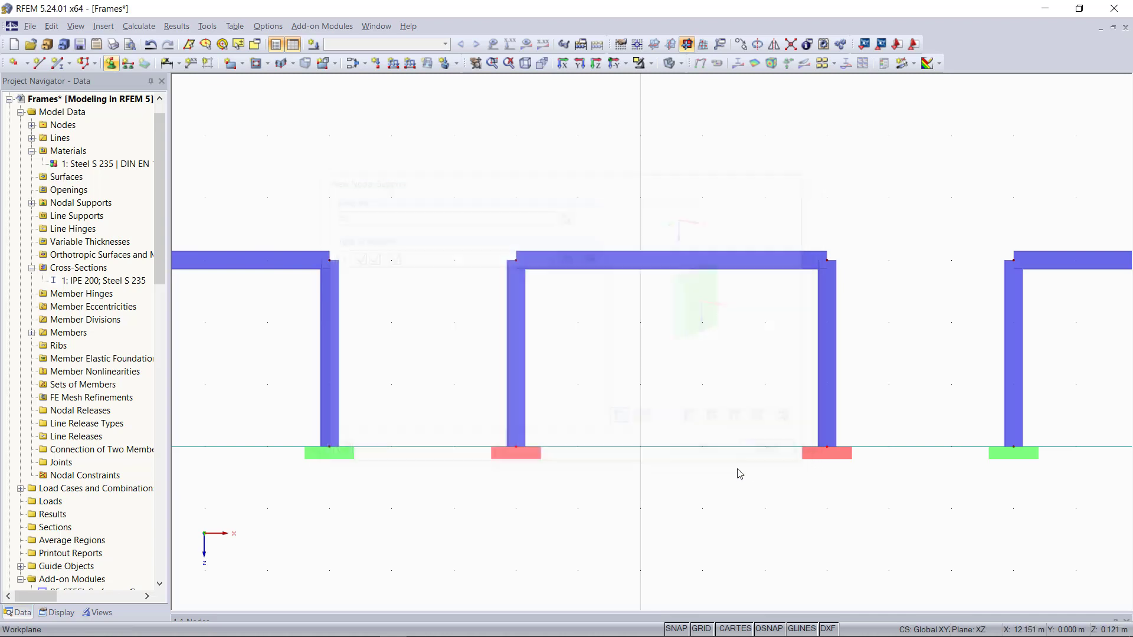
pyautogui.doubleClick(530, 458)
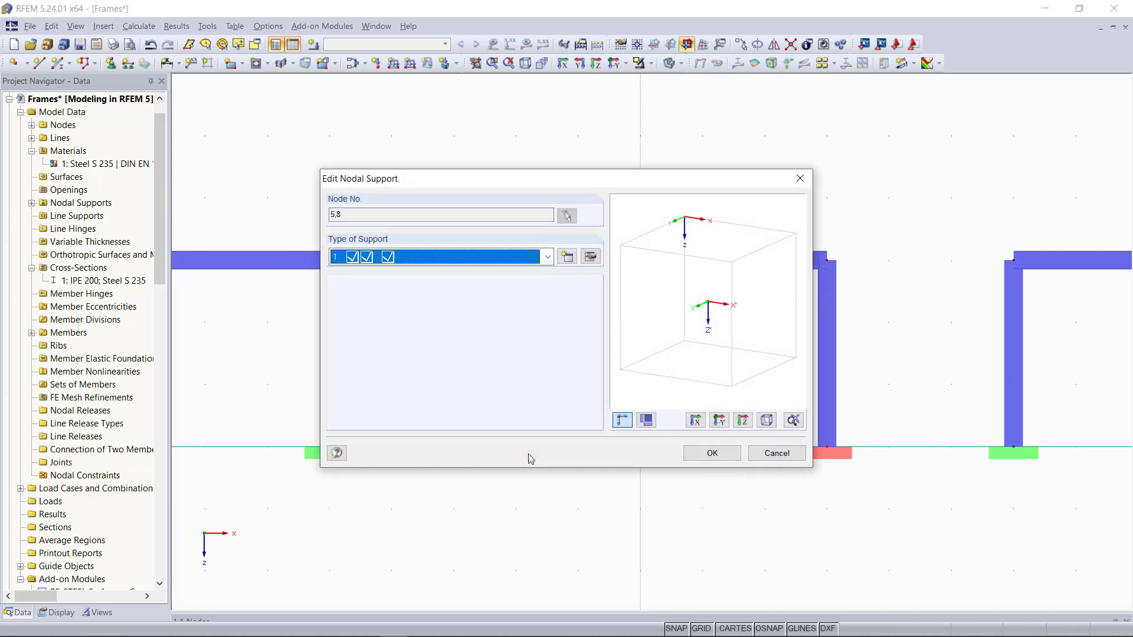
pyautogui.click(502, 259)
pyautogui.click(460, 289)
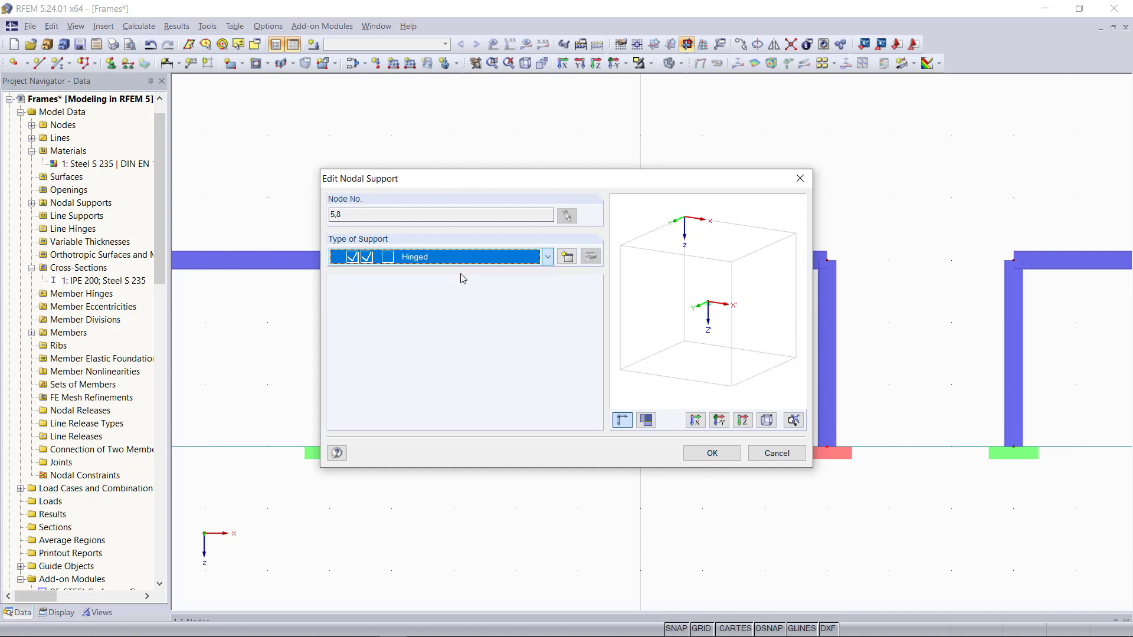
pyautogui.click(713, 454)
pyautogui.click(696, 472)
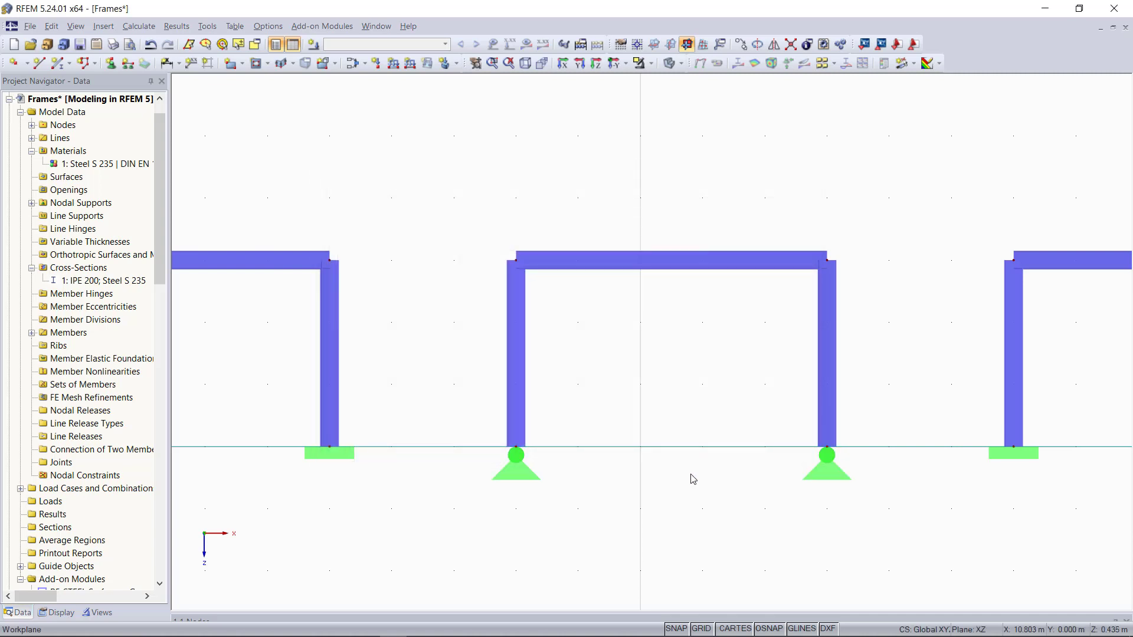
pyautogui.scroll(-2, 618, 461)
pyautogui.scroll(-1, 606, 467)
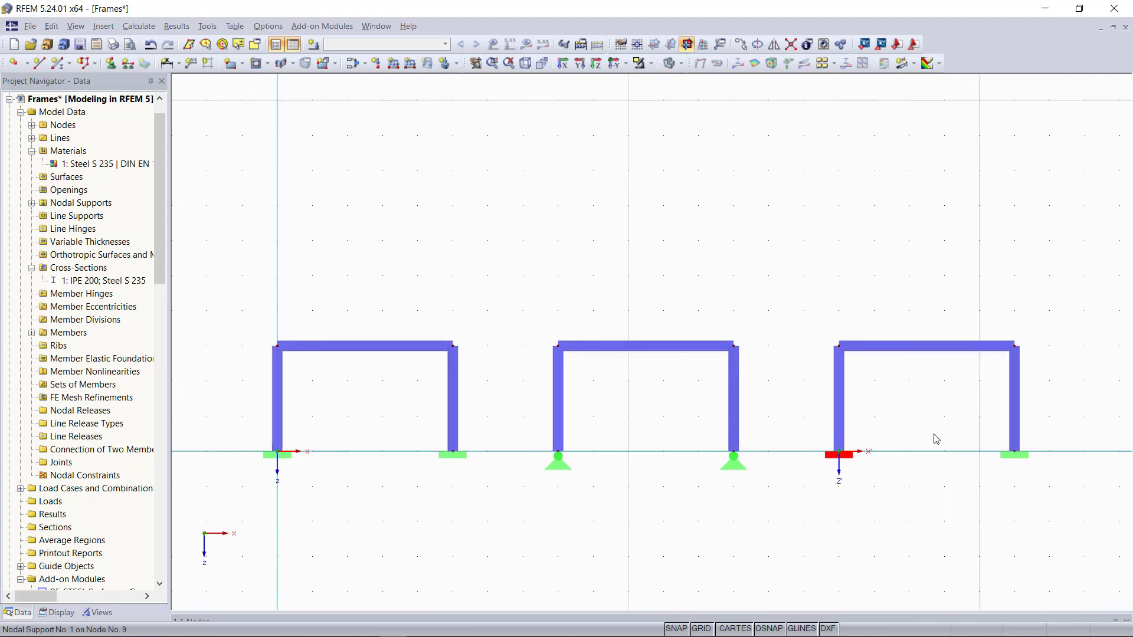
# Change both base supports of the third frame to the Hinged type.
pyautogui.scroll(4, 1083, 406)
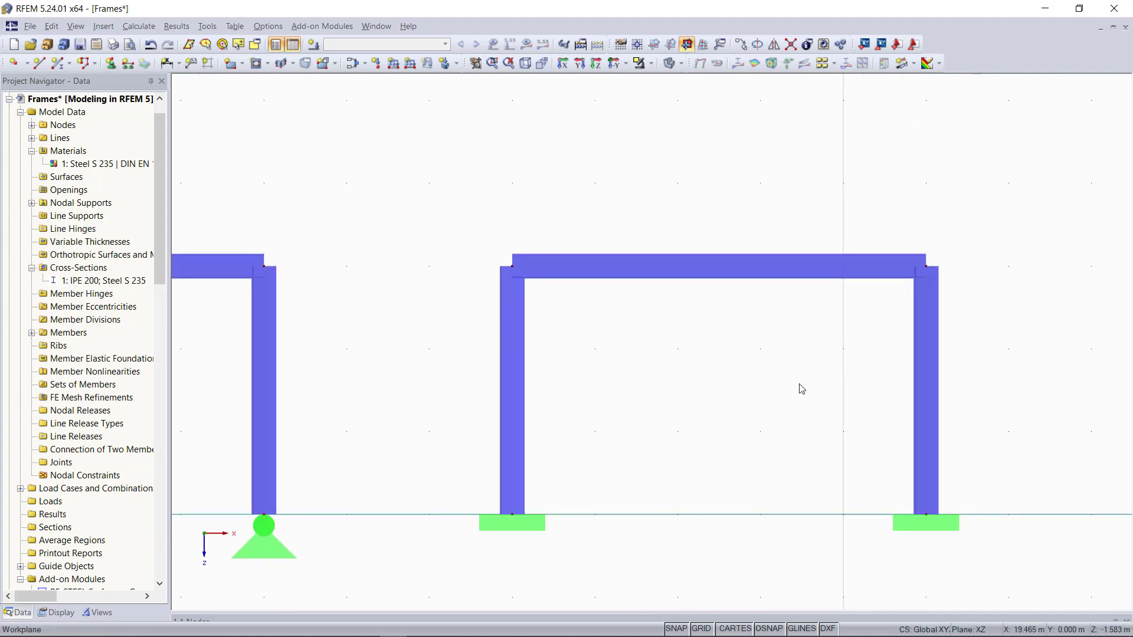
pyautogui.moveTo(792, 415); pyautogui.dragTo(792, 362, button='middle')
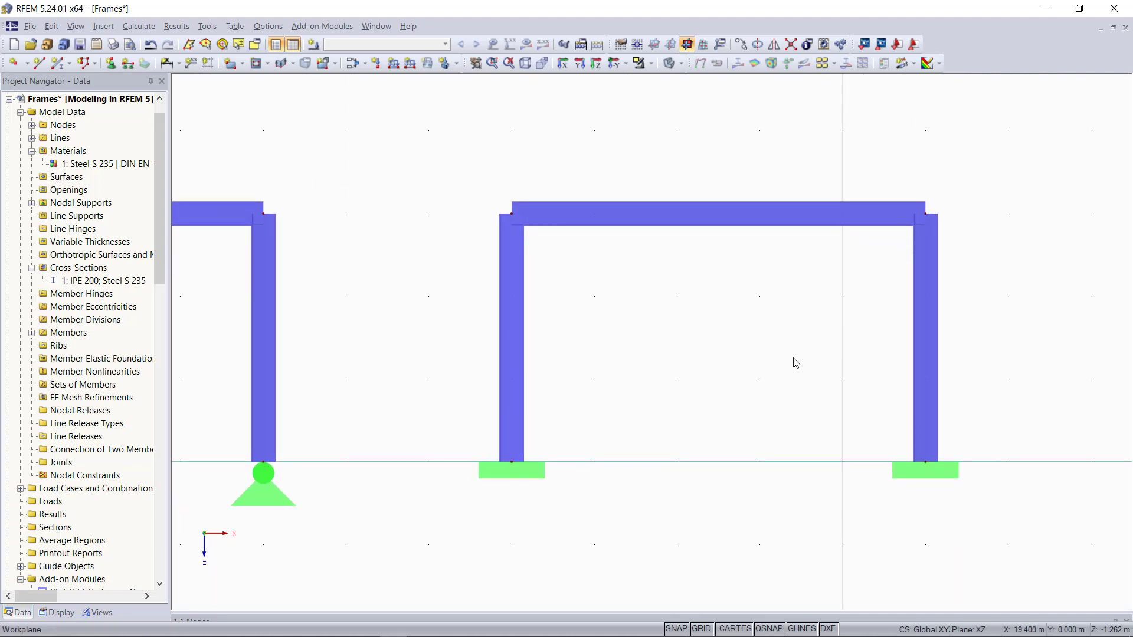
pyautogui.scroll(1, 791, 362)
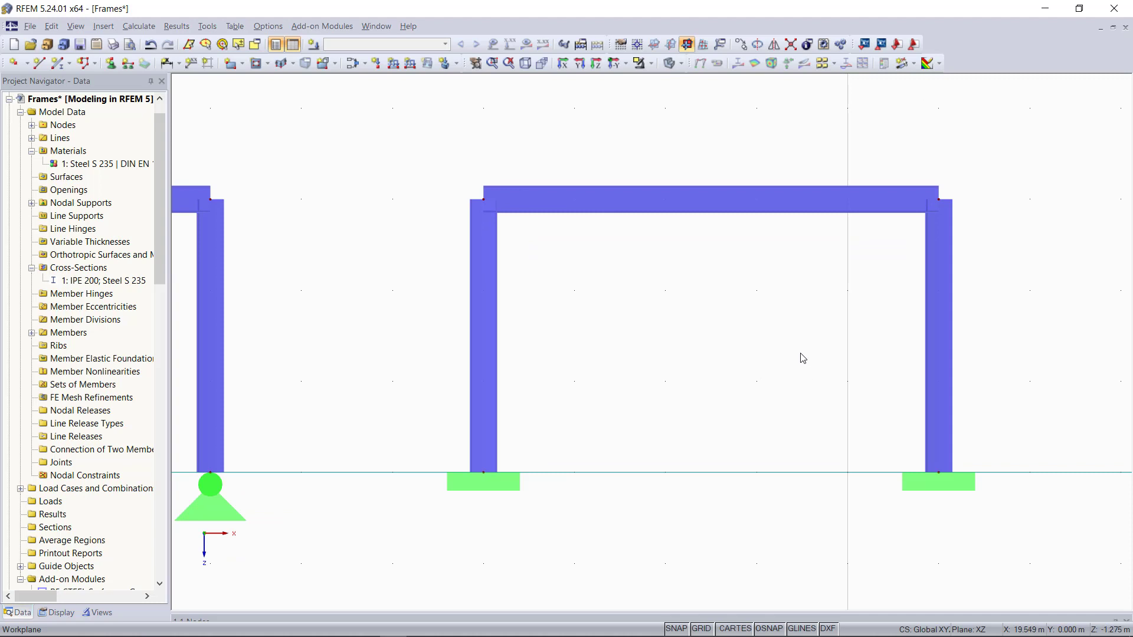
pyautogui.moveTo(419, 439); pyautogui.dragTo(1044, 544)
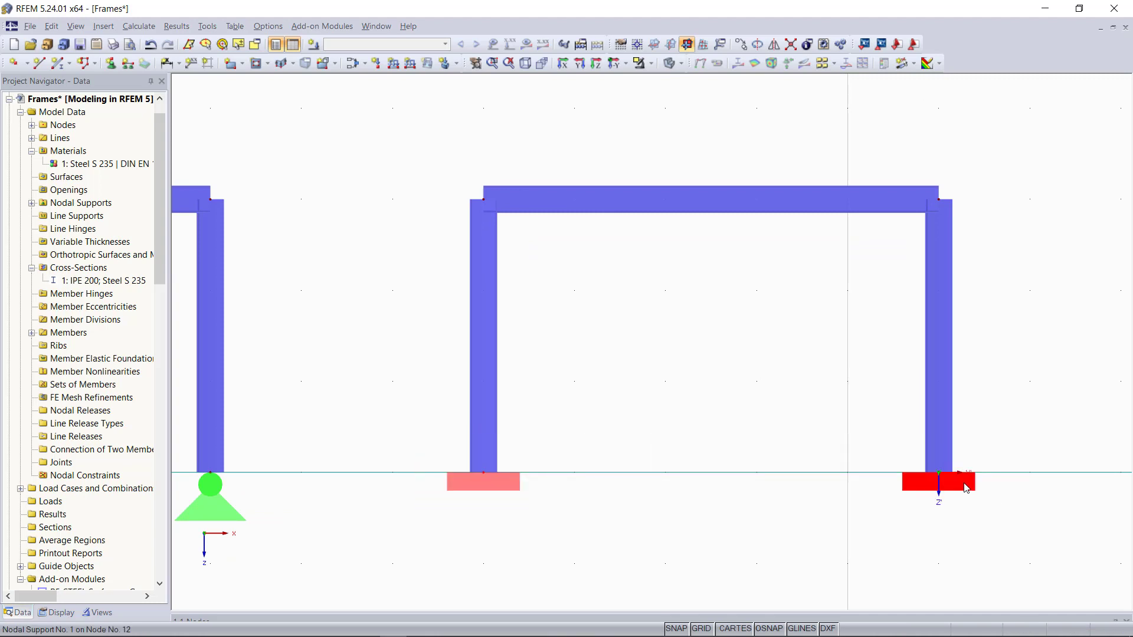
pyautogui.doubleClick(962, 493)
pyautogui.click(550, 262)
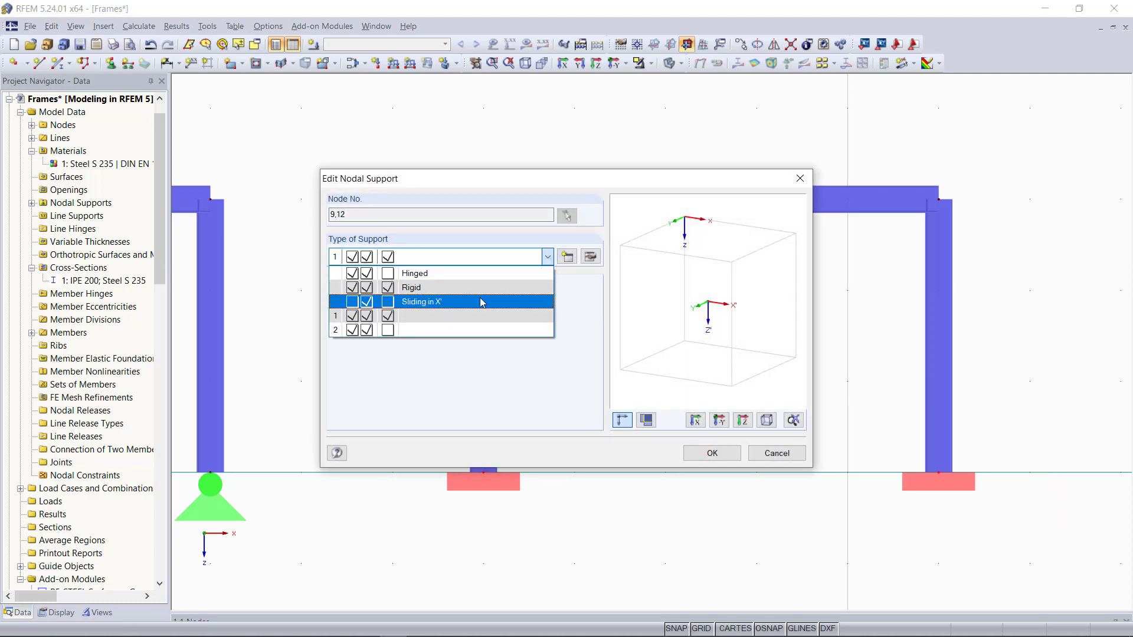
pyautogui.click(481, 271)
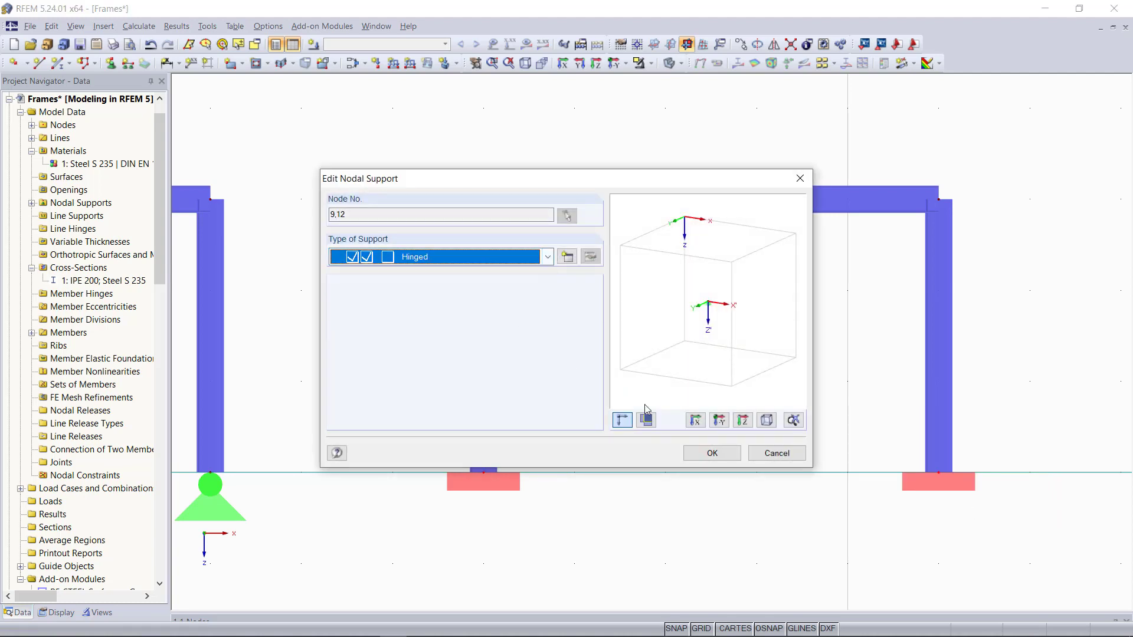
pyautogui.click(712, 454)
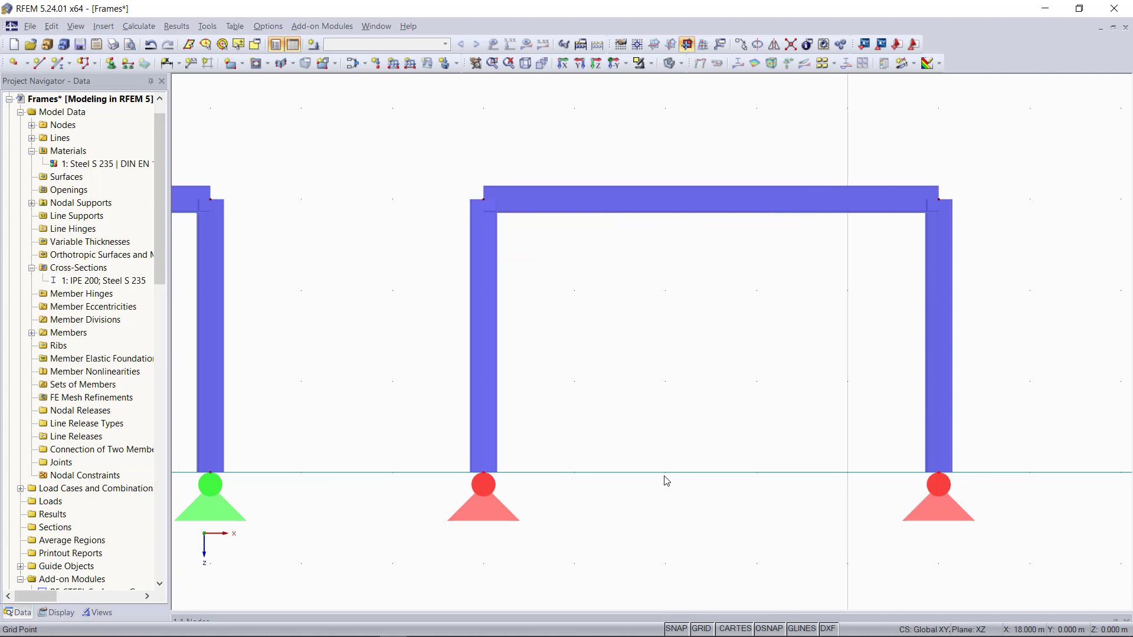
# Divide the beam of the third frame into two members using one intermediate node.
pyautogui.click(671, 215)
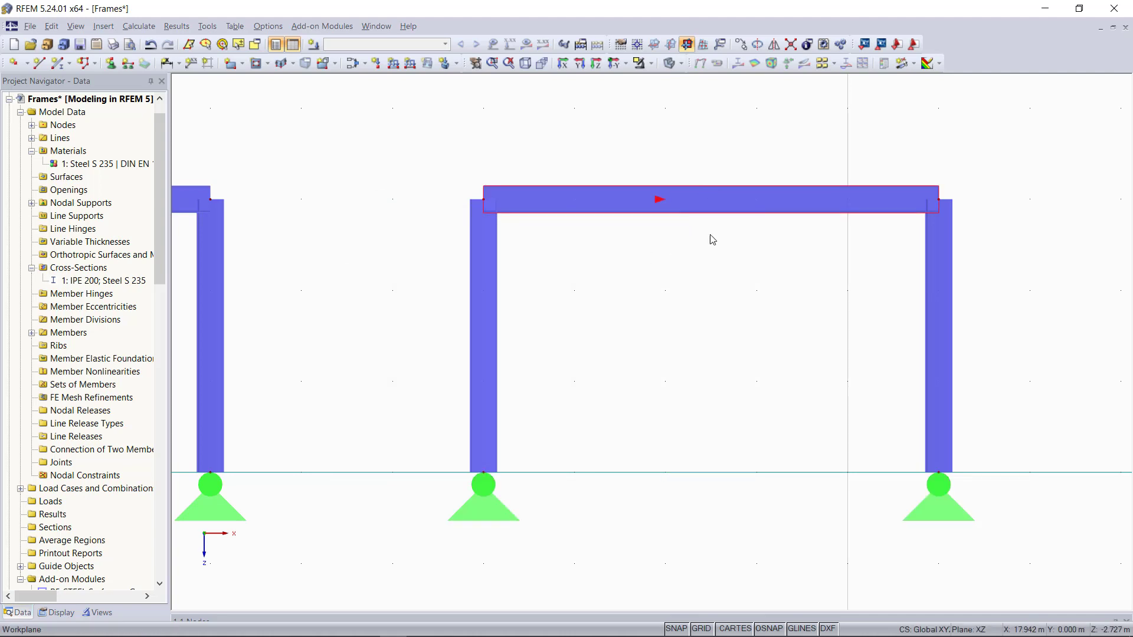
pyautogui.rightClick(711, 203)
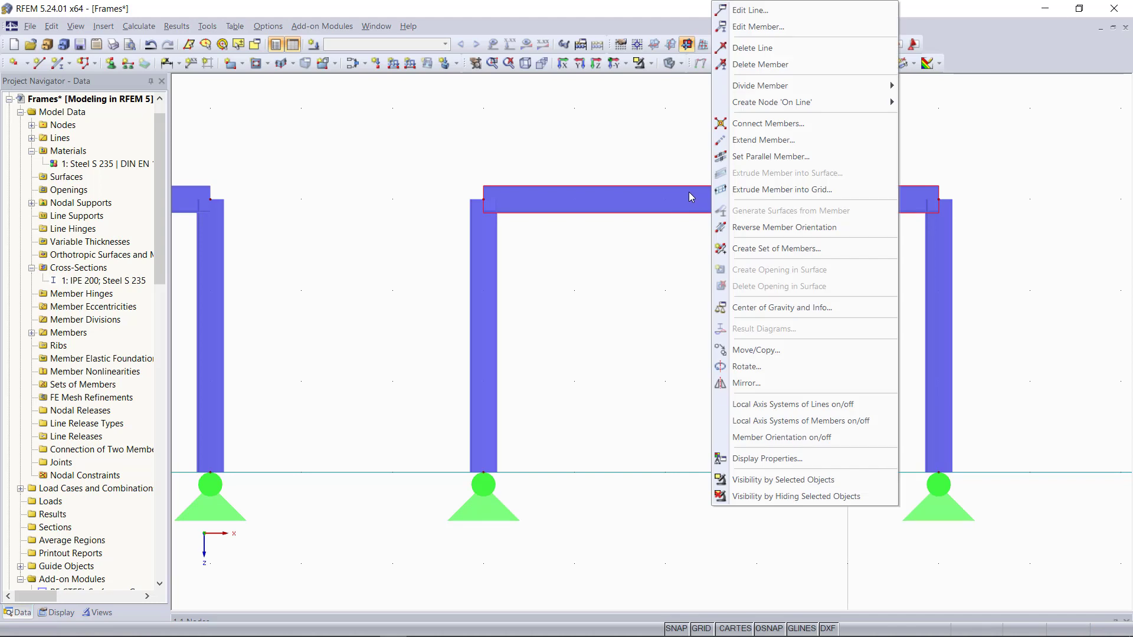
pyautogui.moveTo(841, 85)
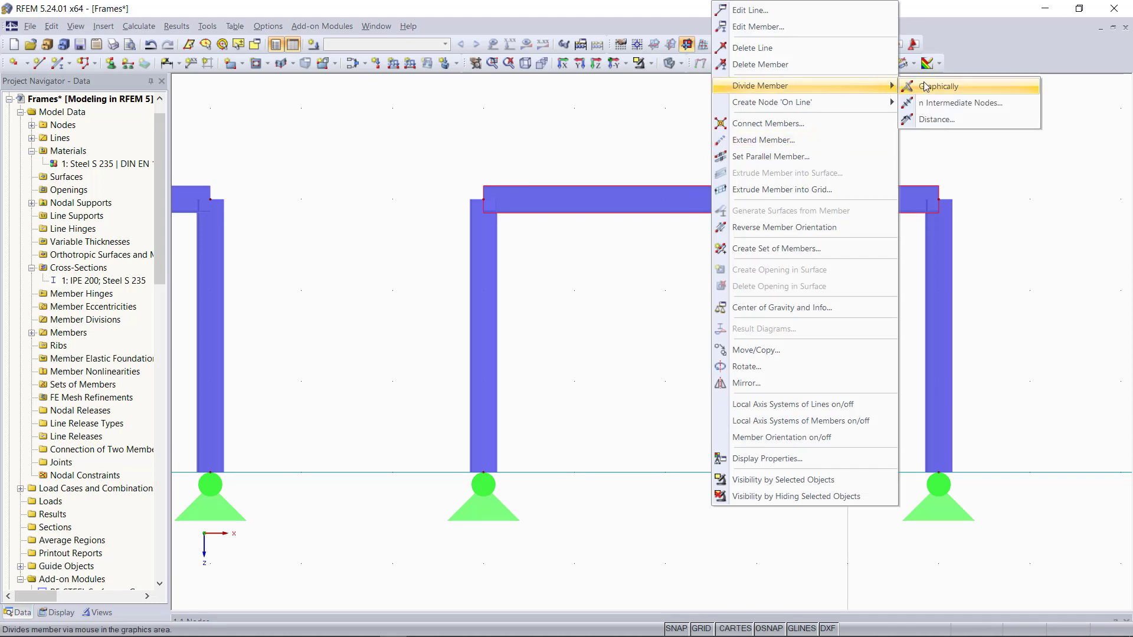
pyautogui.click(961, 104)
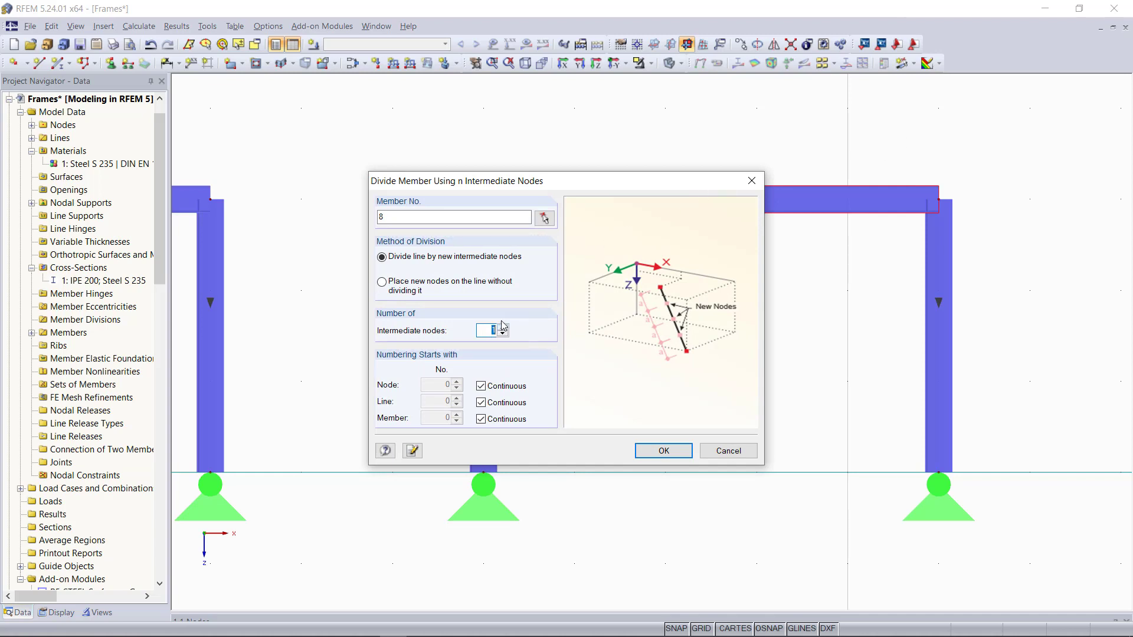
pyautogui.click(663, 451)
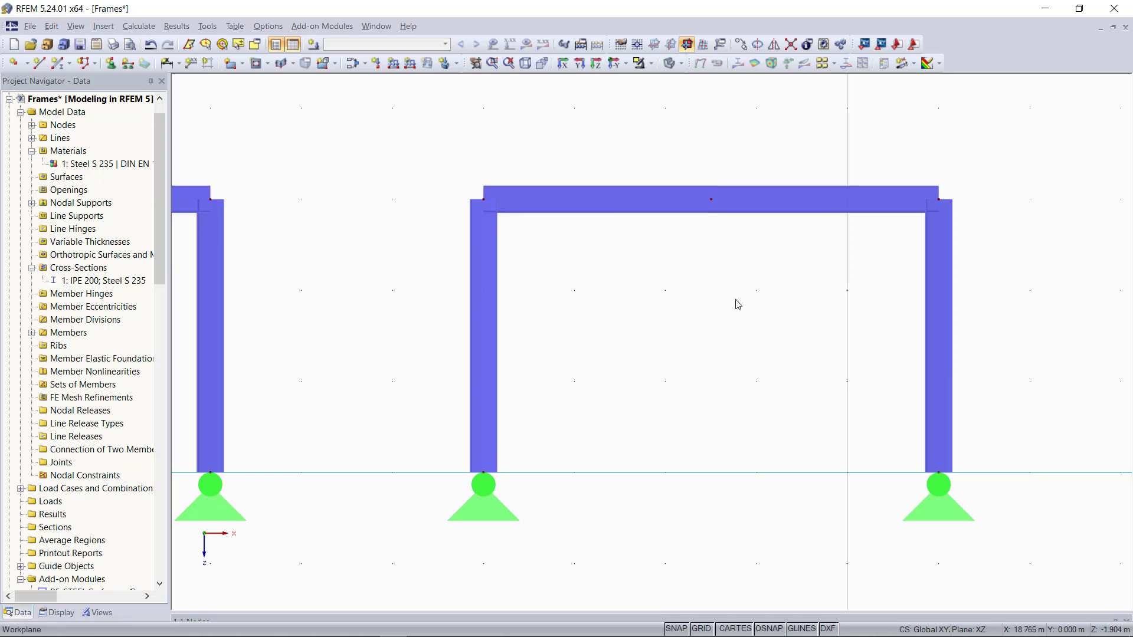
# Raise the third frame's new mid-beam node by editing its Z coordinate, so the beam forms a pitched roof with a central ridge.
pyautogui.doubleClick(711, 200)
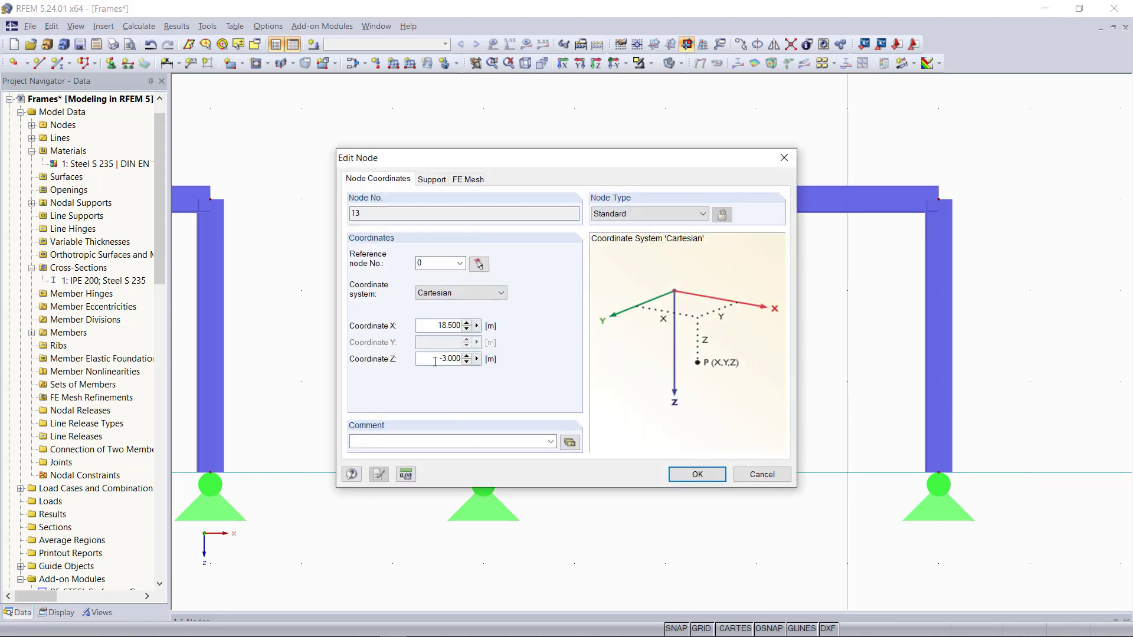
pyautogui.doubleClick(435, 361)
pyautogui.press('BackSpace')
pyautogui.click(697, 475)
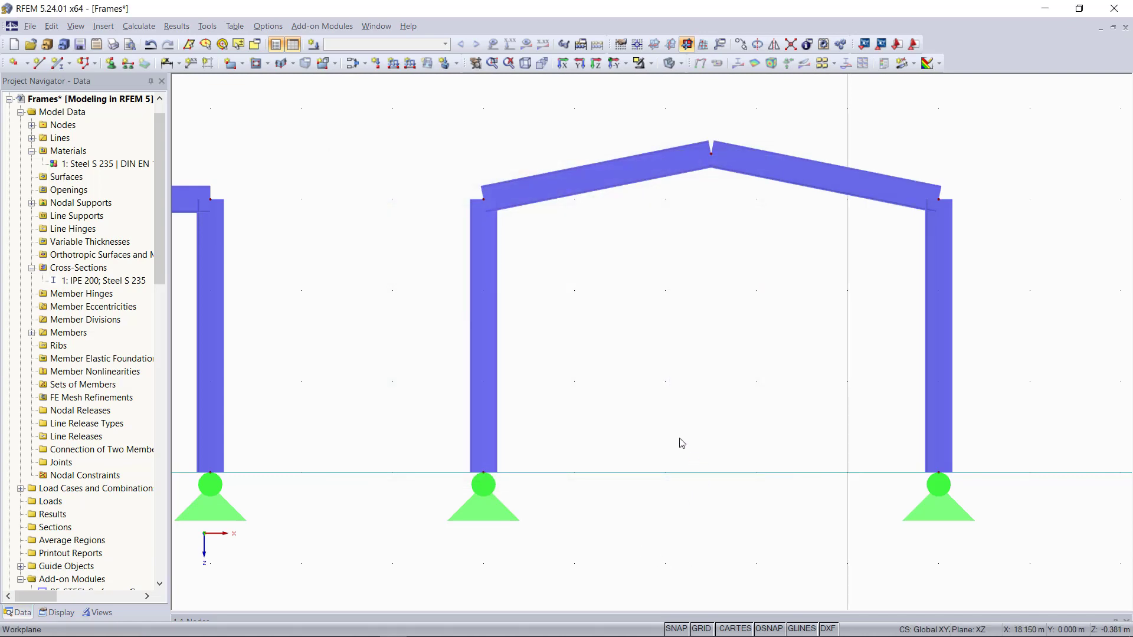
# Create a member hinge releasing rotation φy in local member axes at the ridge end of the third frame's first rafter.
pyautogui.rightClick(623, 173)
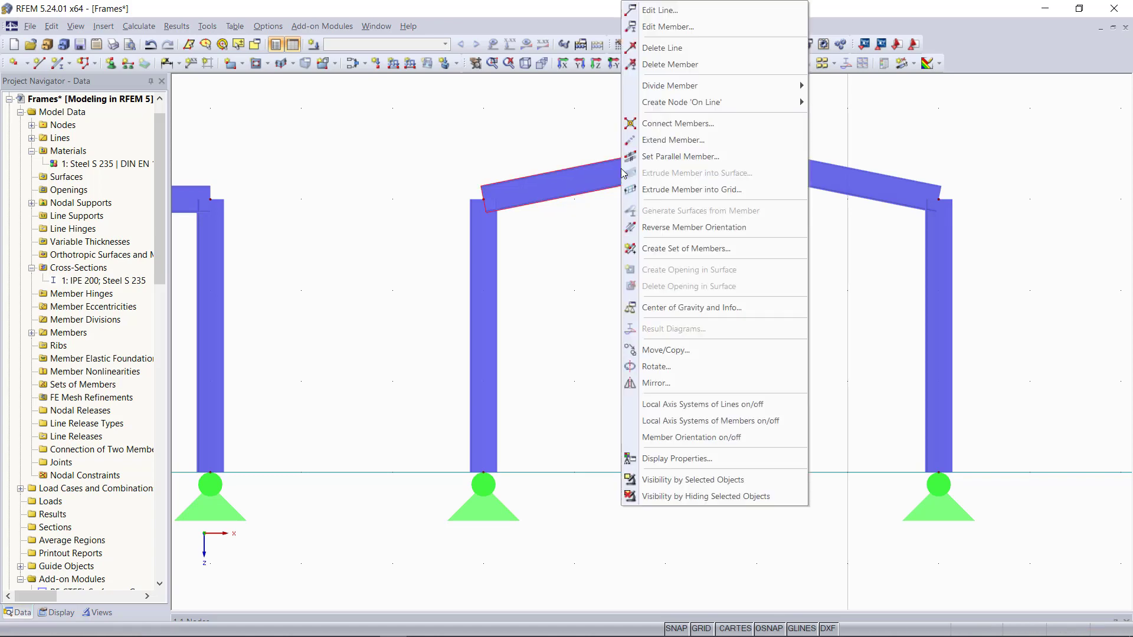
pyautogui.click(687, 27)
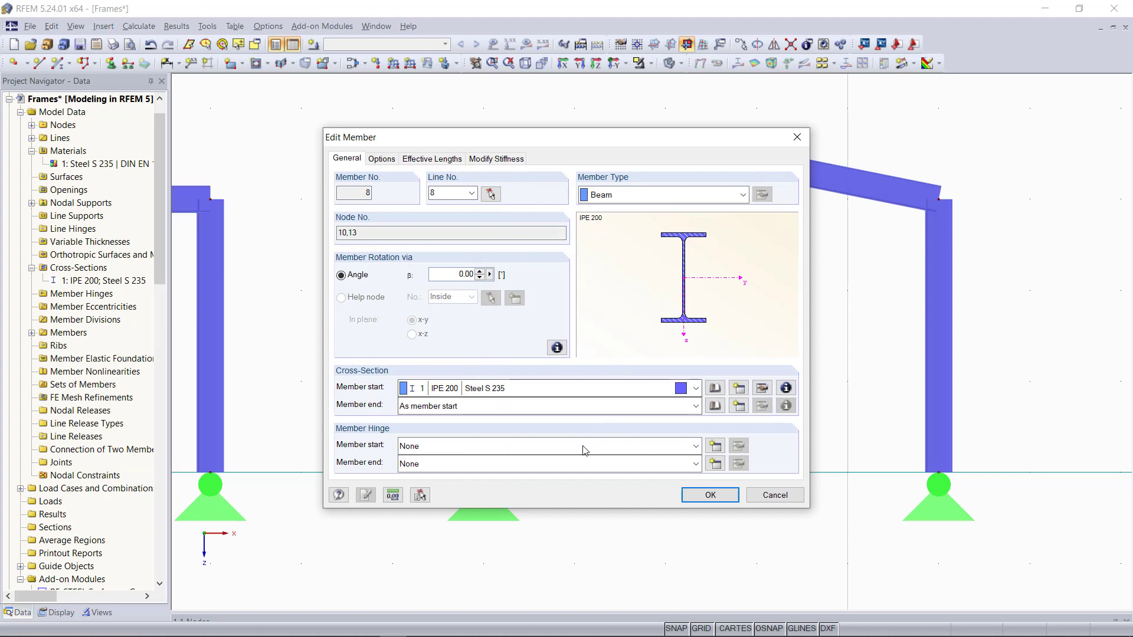
pyautogui.click(564, 446)
pyautogui.click(549, 462)
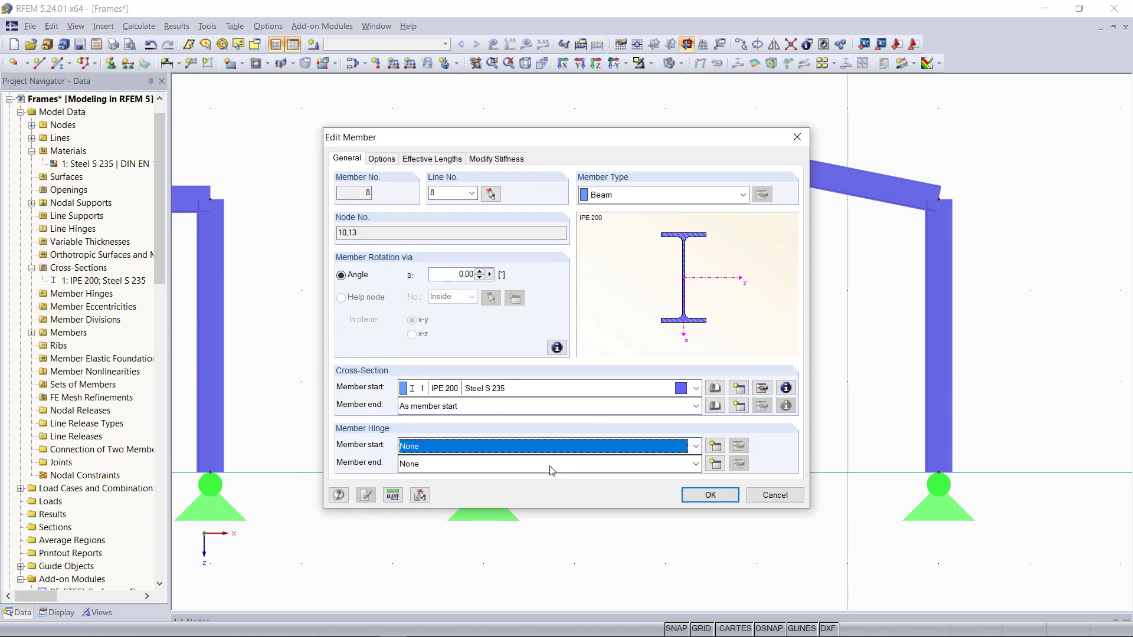
pyautogui.click(550, 464)
pyautogui.click(550, 477)
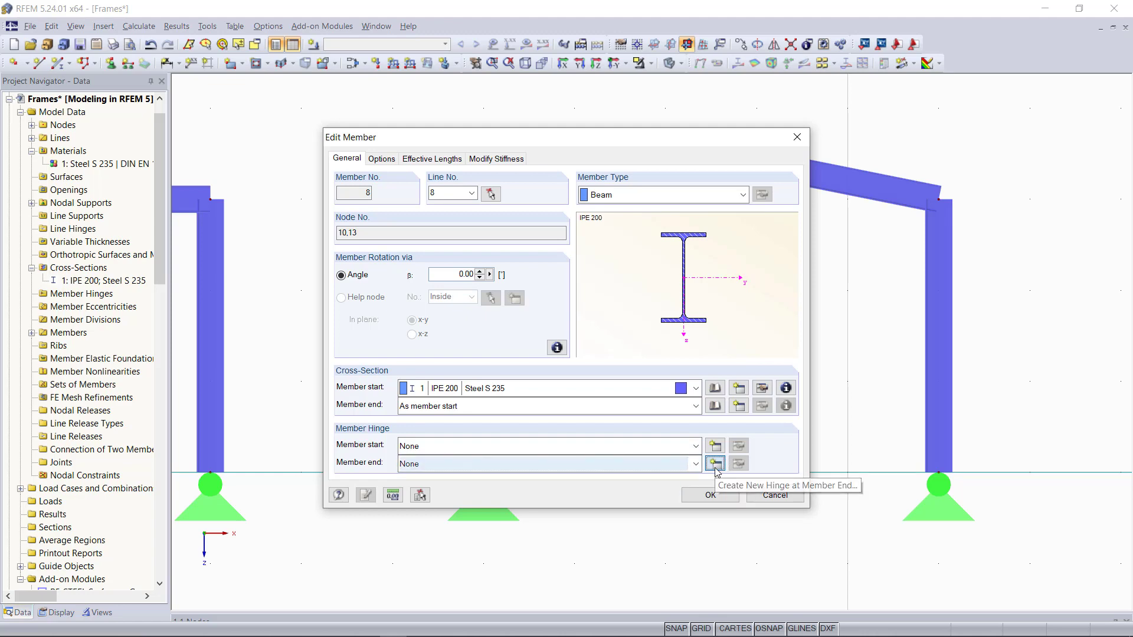
pyautogui.click(716, 463)
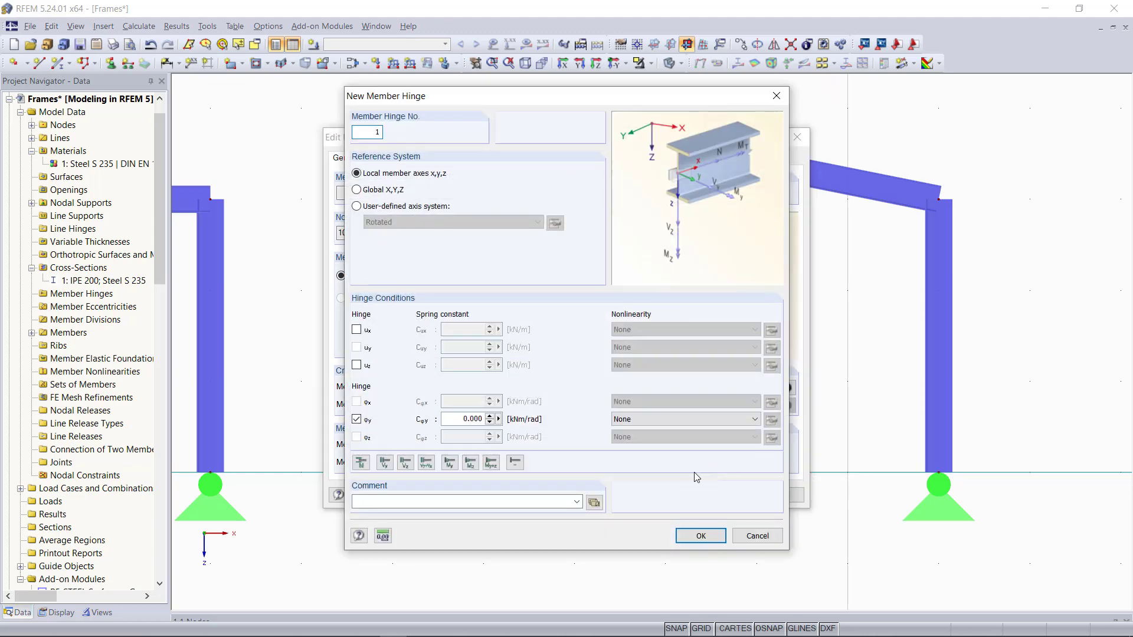
pyautogui.click(699, 536)
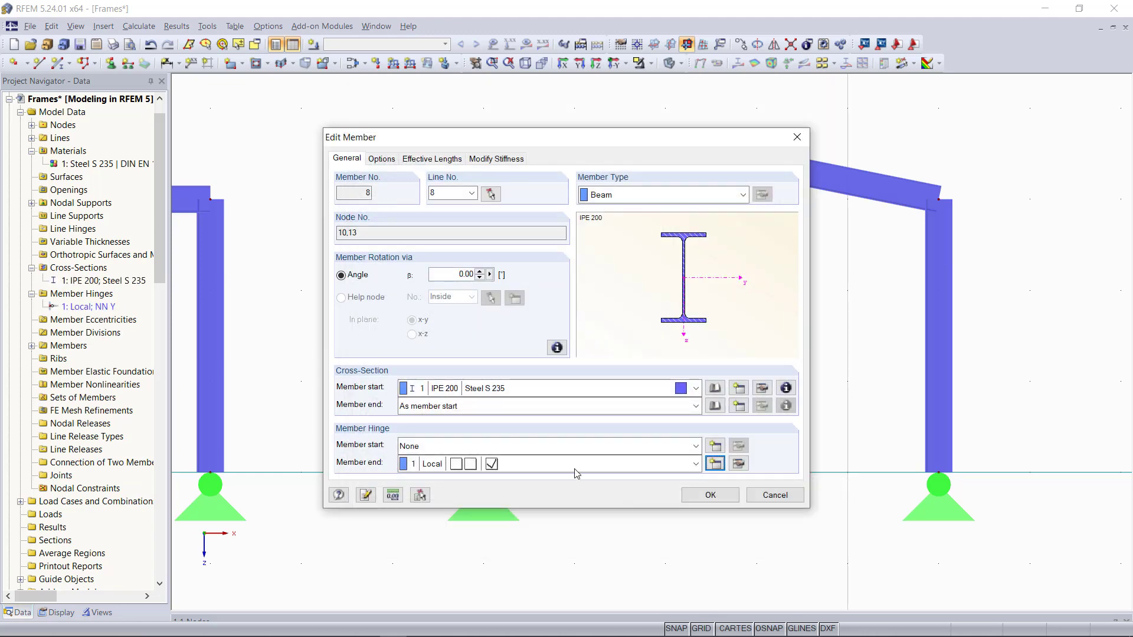
pyautogui.click(710, 496)
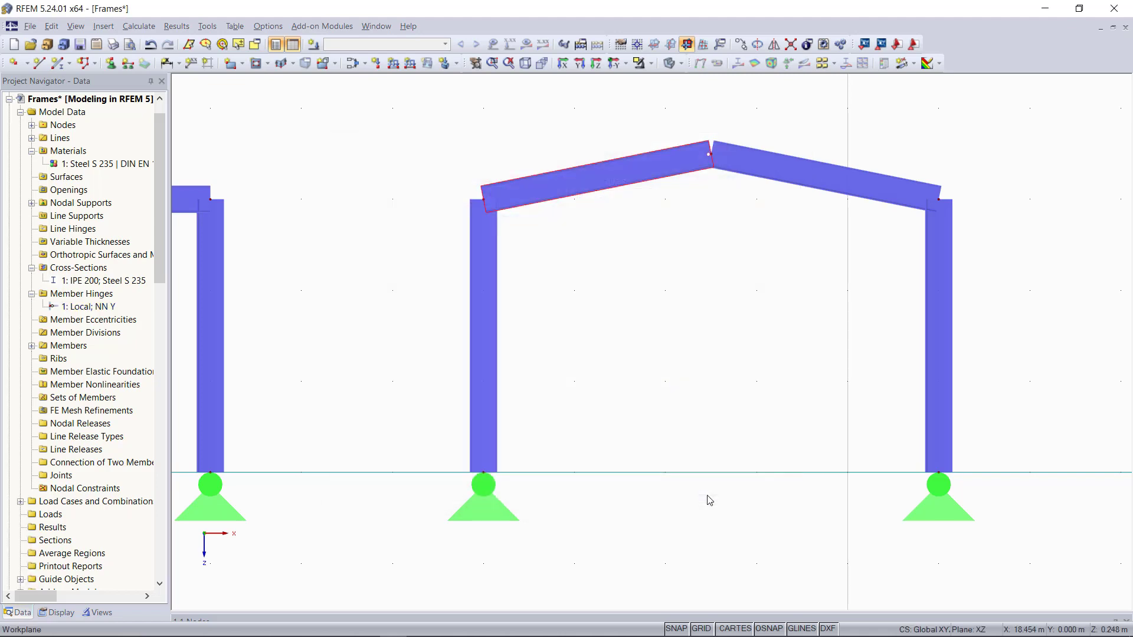
pyautogui.press('F8')
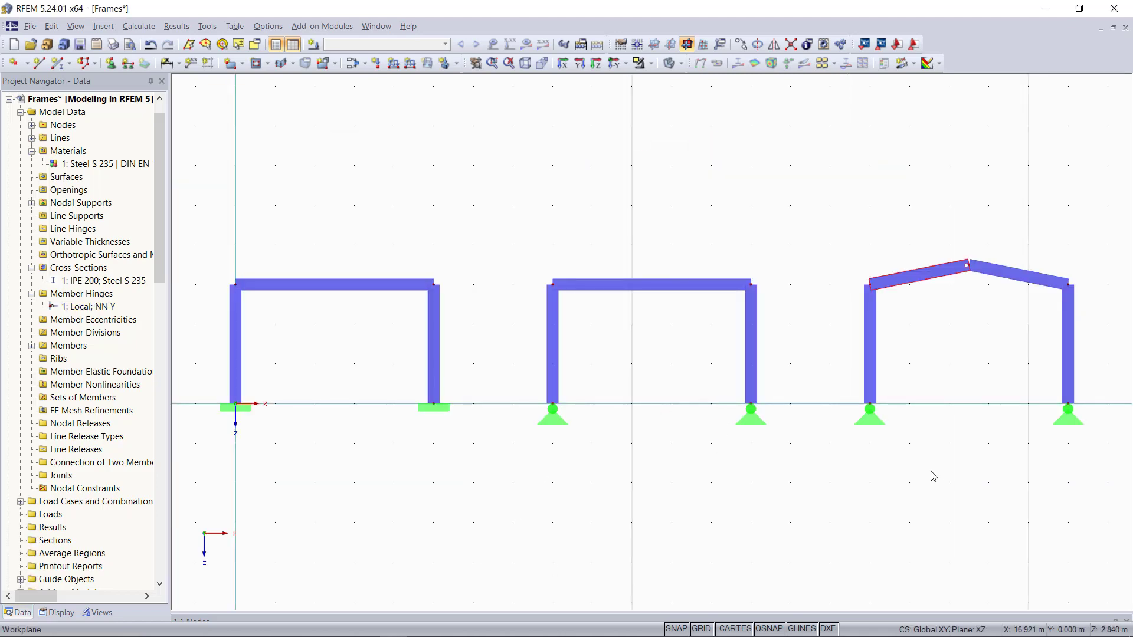
pyautogui.click(861, 485)
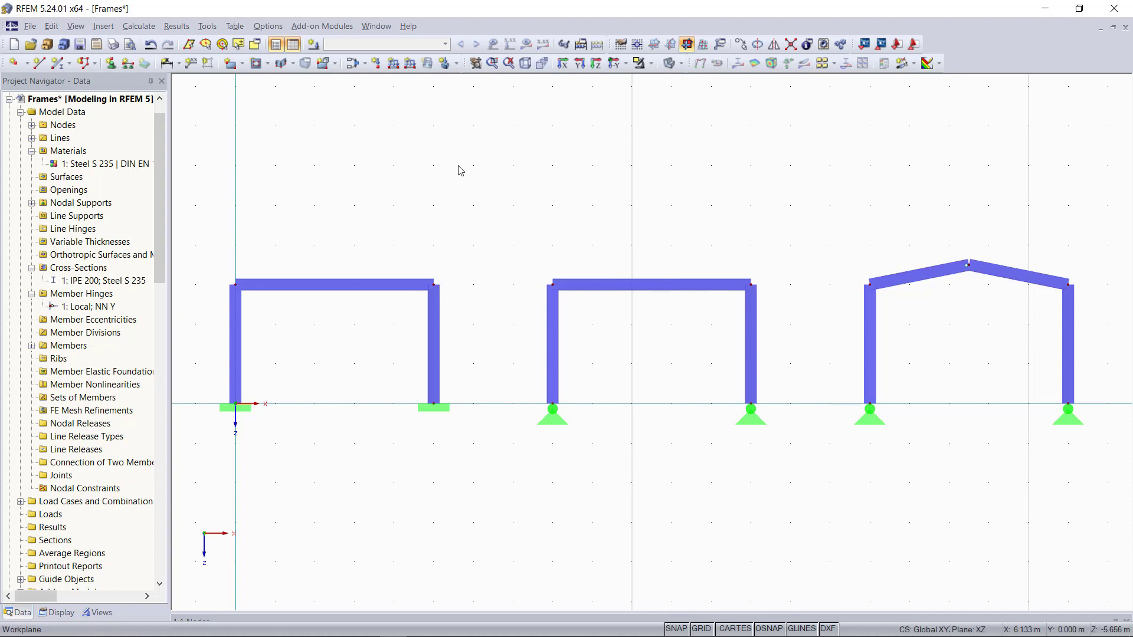
# Set up load case LC1 as Self-weight with active self-weight, and add load case LC2 as Wind.
pyautogui.click(322, 62)
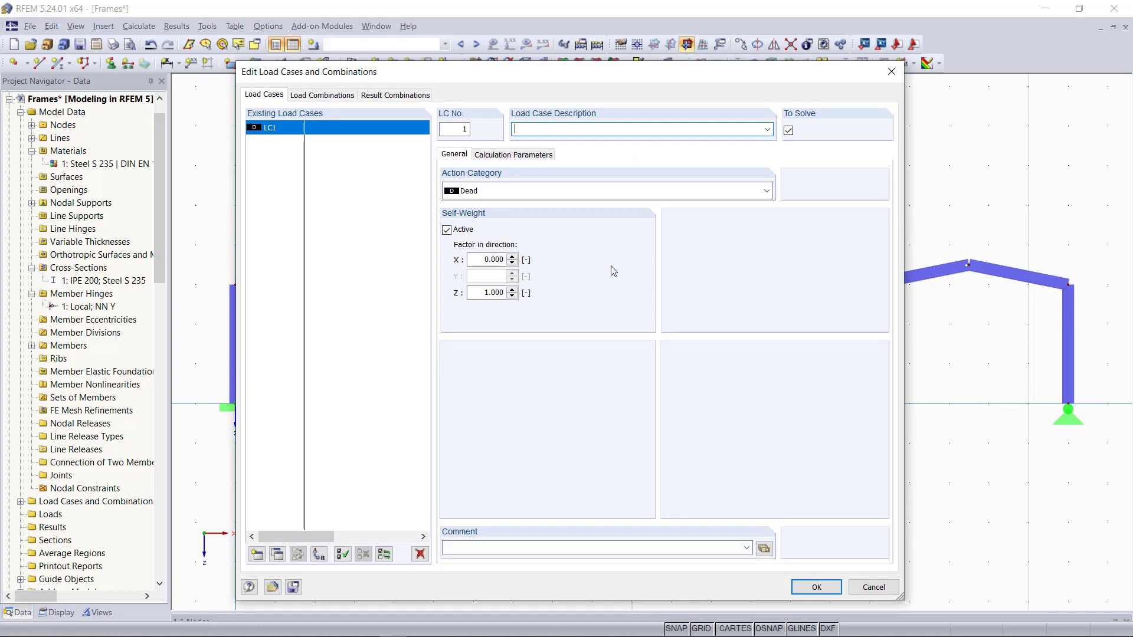
pyautogui.click(768, 130)
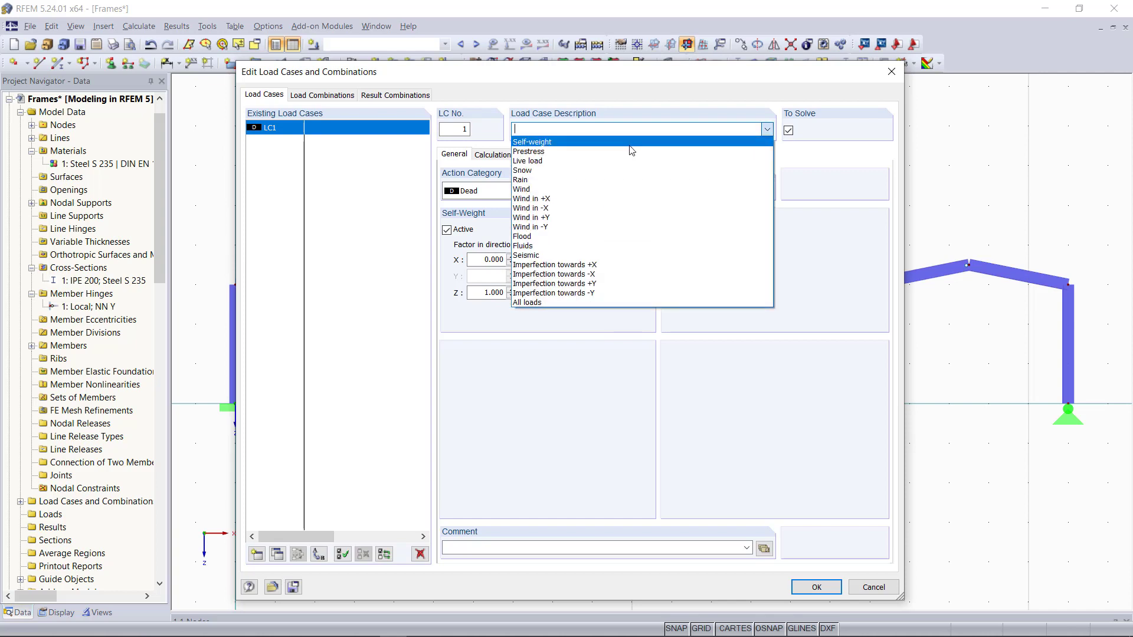
pyautogui.click(630, 148)
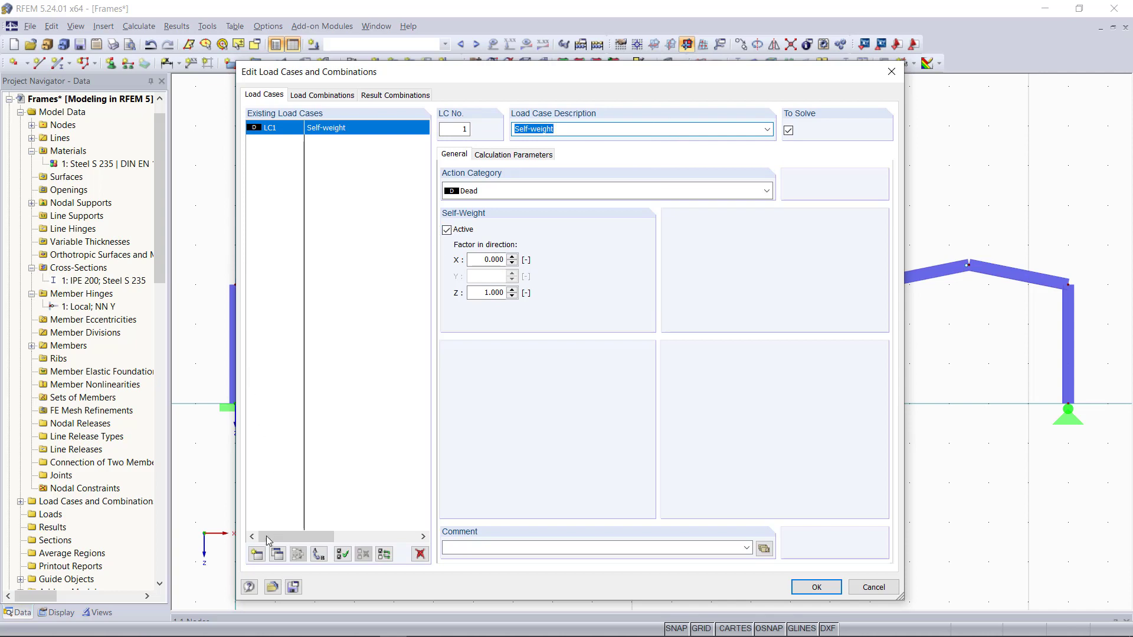
pyautogui.click(259, 555)
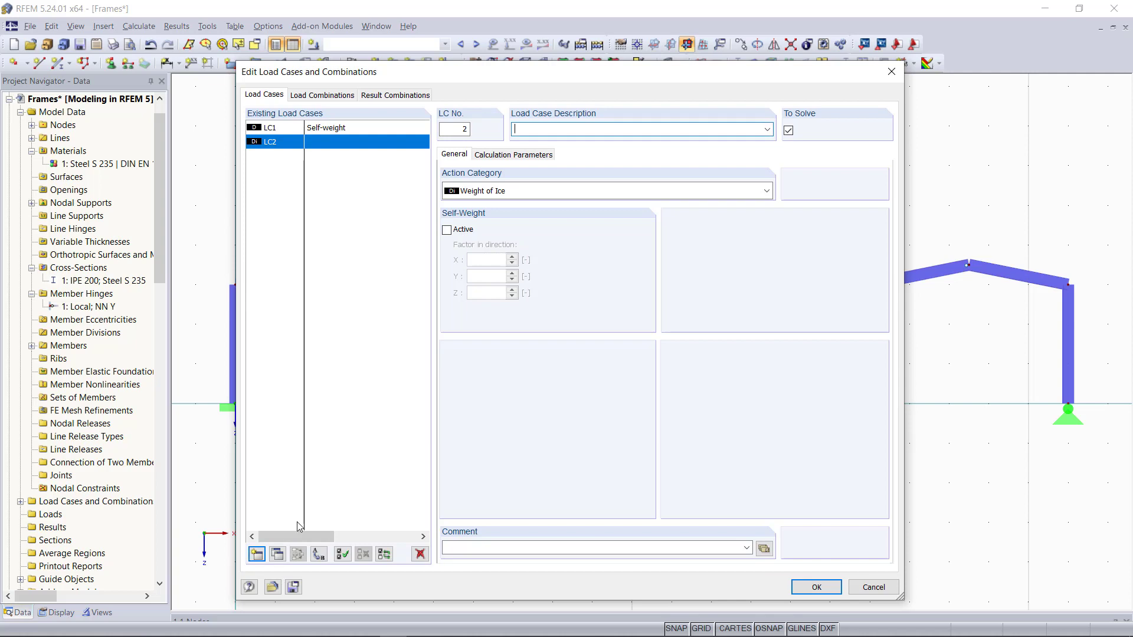
pyautogui.click(769, 131)
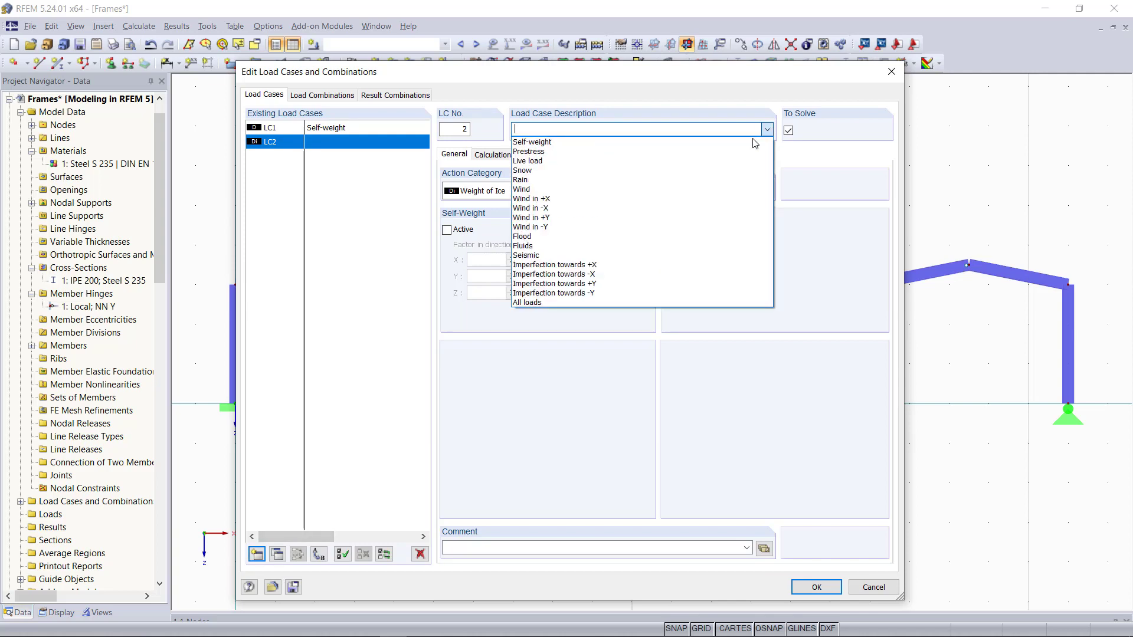
pyautogui.click(736, 191)
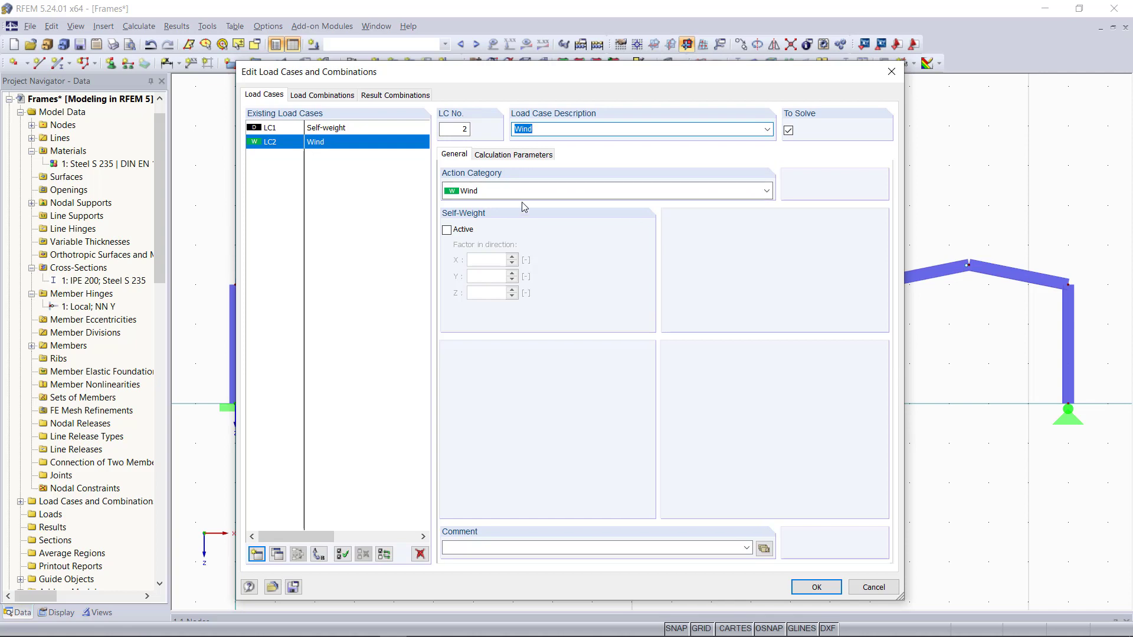
pyautogui.click(816, 587)
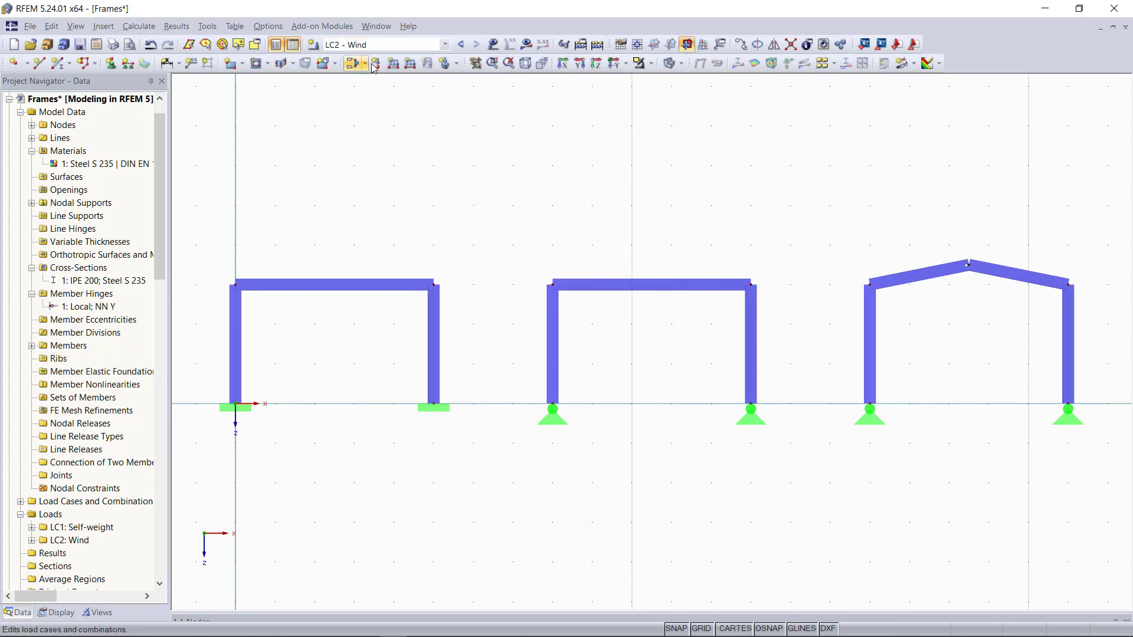
# Apply a uniform member force of 1 kN/m in global direction XL to the windward left column of each frame in LC2.
pyautogui.click(393, 63)
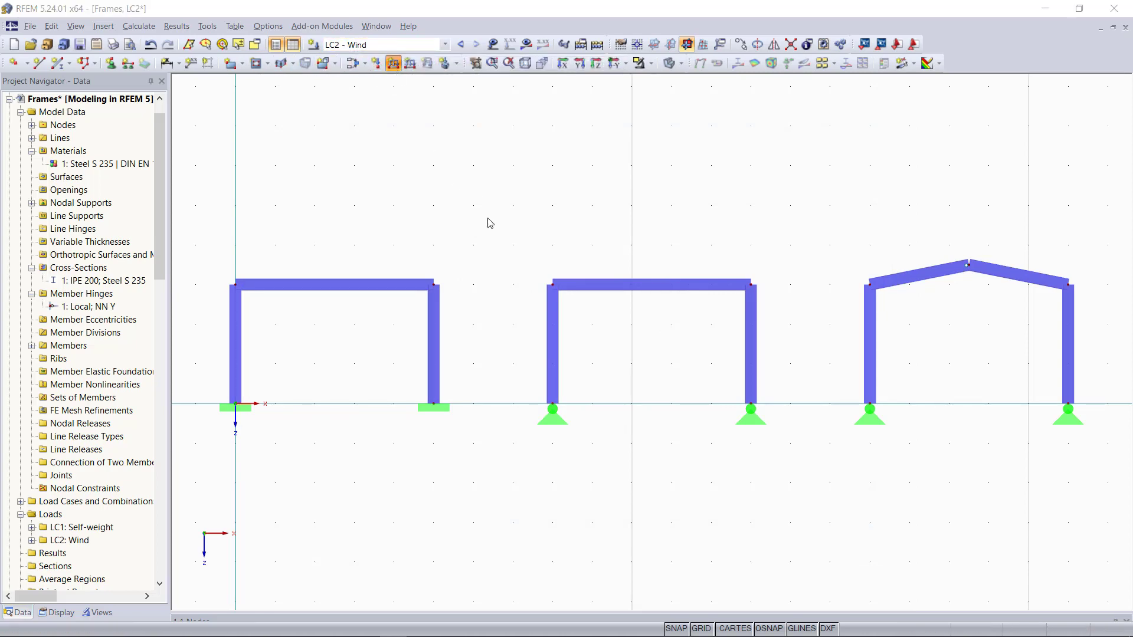
pyautogui.click(595, 240)
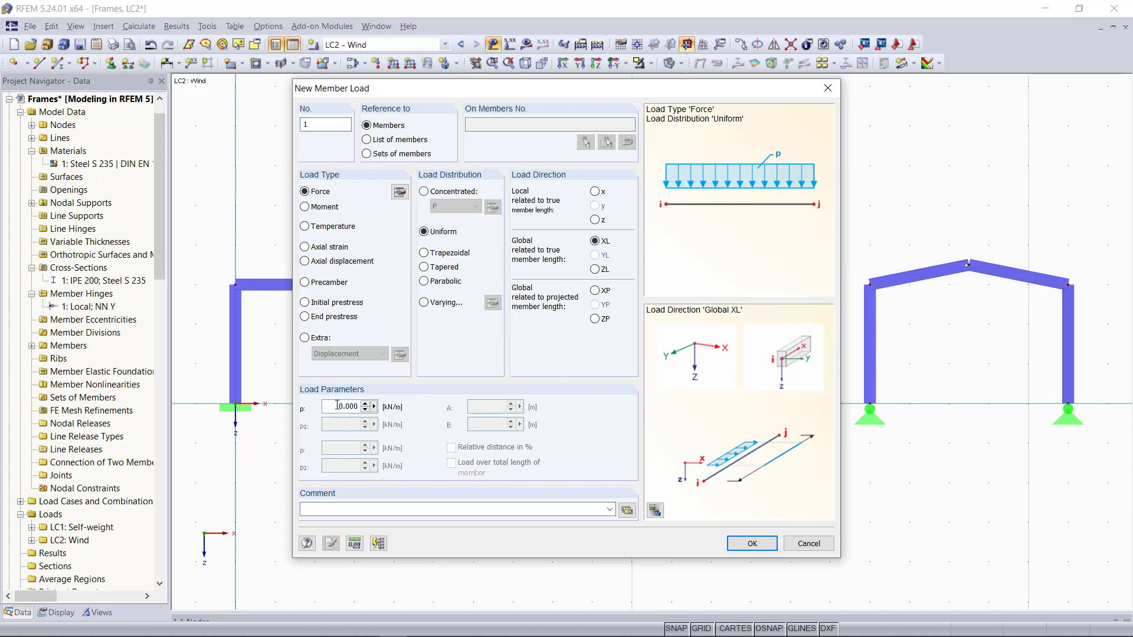
pyautogui.moveTo(338, 407); pyautogui.dragTo(417, 405)
pyautogui.write('1')
pyautogui.click(752, 543)
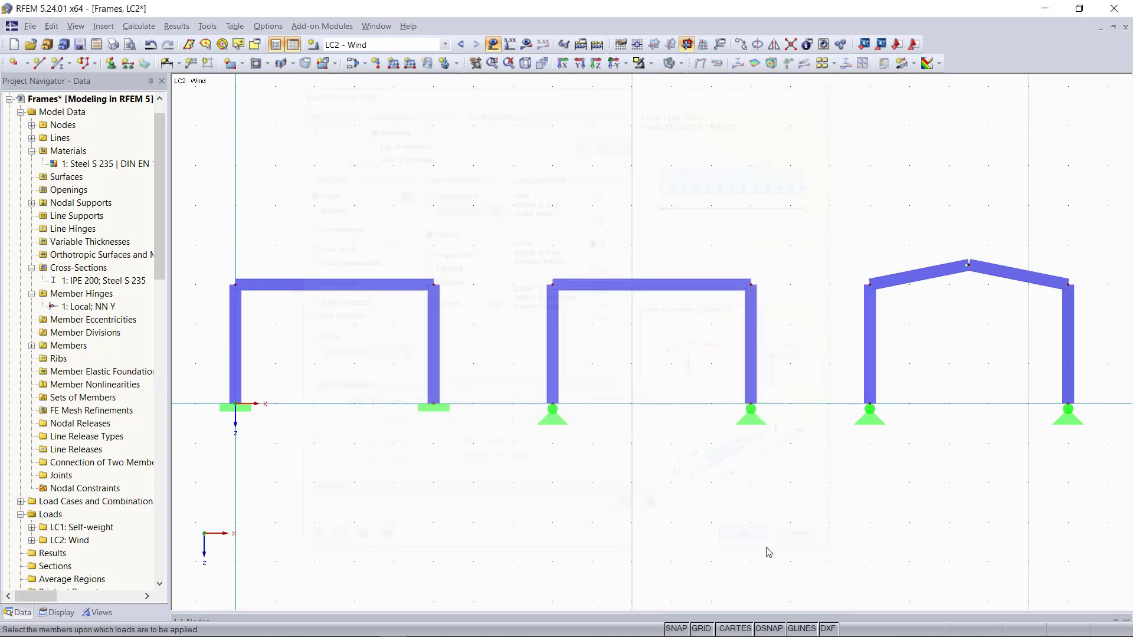
pyautogui.click(236, 366)
pyautogui.click(553, 361)
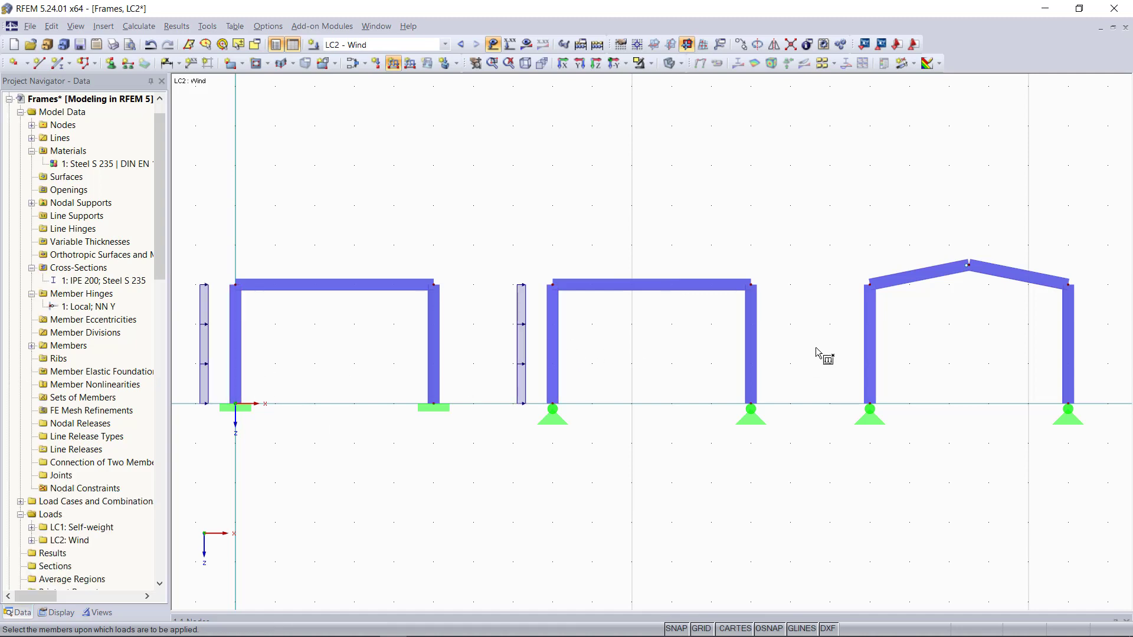
pyautogui.click(870, 343)
pyautogui.press('Escape')
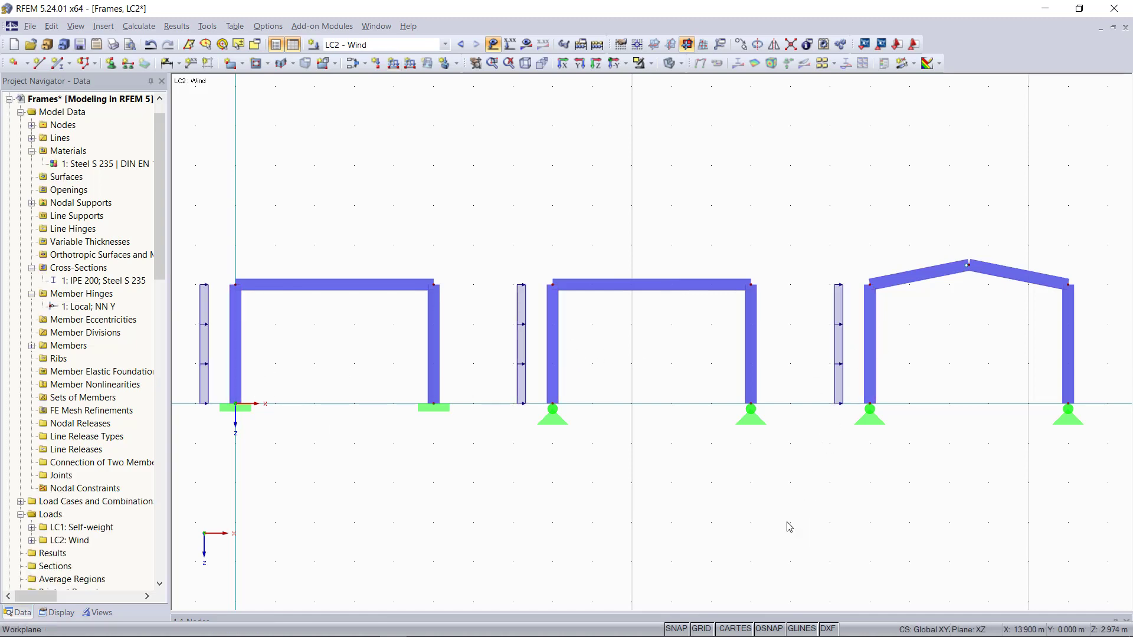
# Create load combination CO1 from both load cases, with factors 1.35 for LC1 Self-weight and 1.50 for LC2 Wind.
pyautogui.click(354, 63)
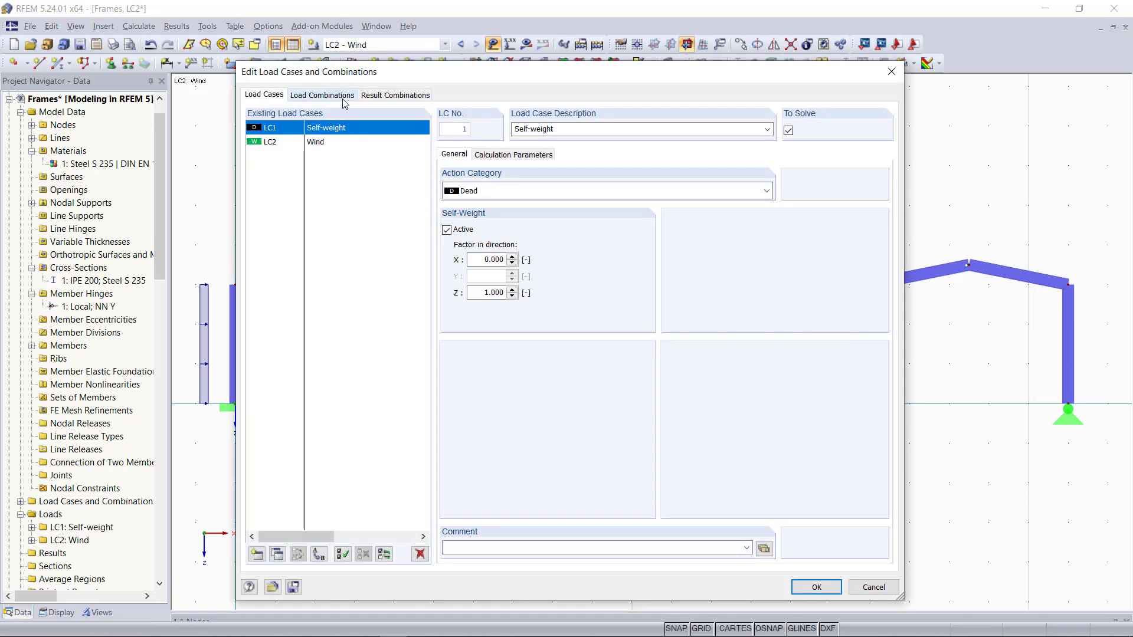
pyautogui.click(324, 95)
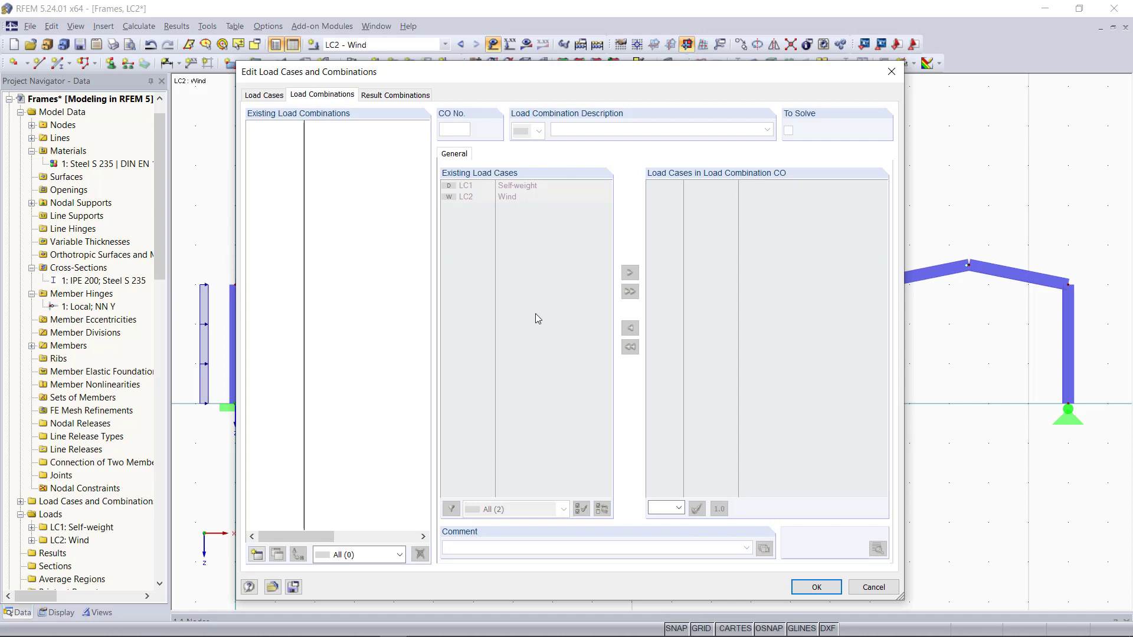
pyautogui.click(257, 555)
pyautogui.click(515, 186)
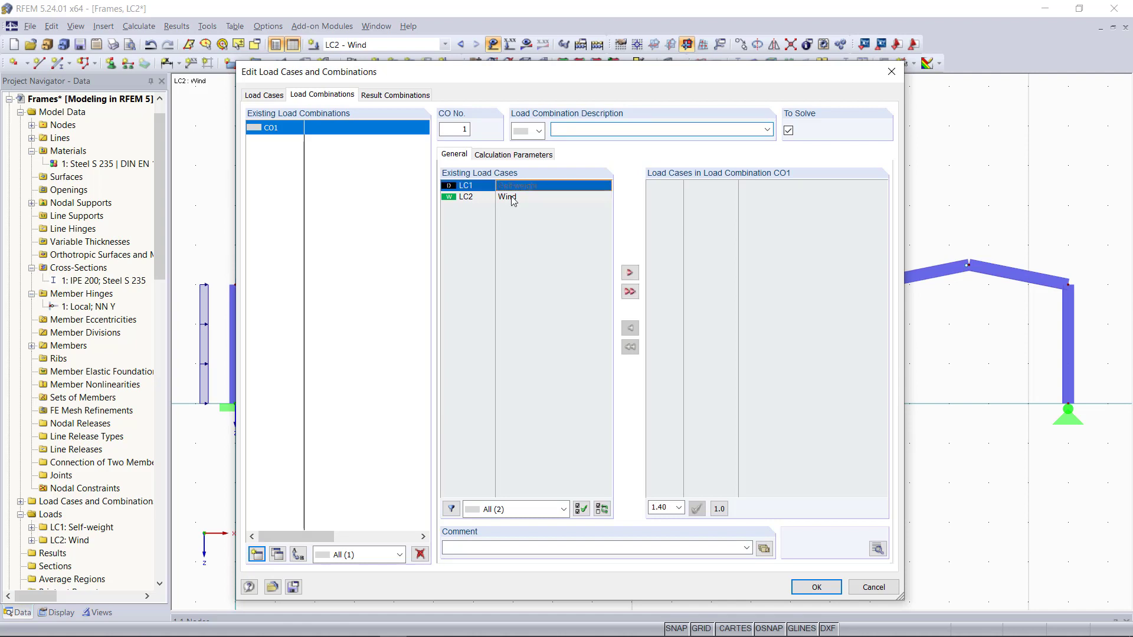
pyautogui.click(630, 292)
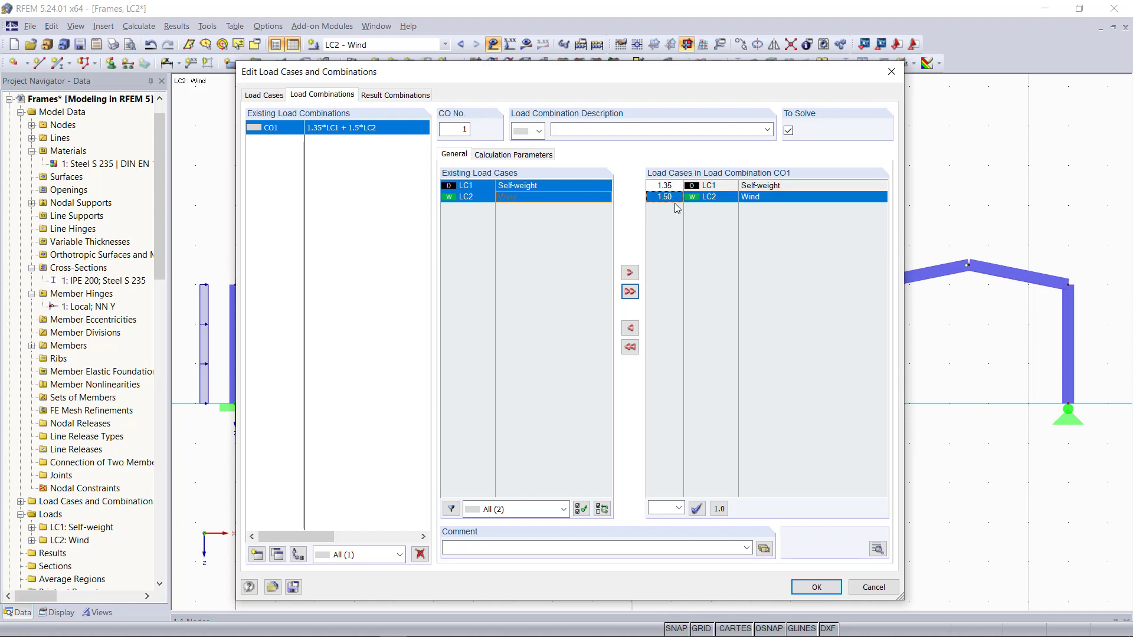
pyautogui.click(816, 587)
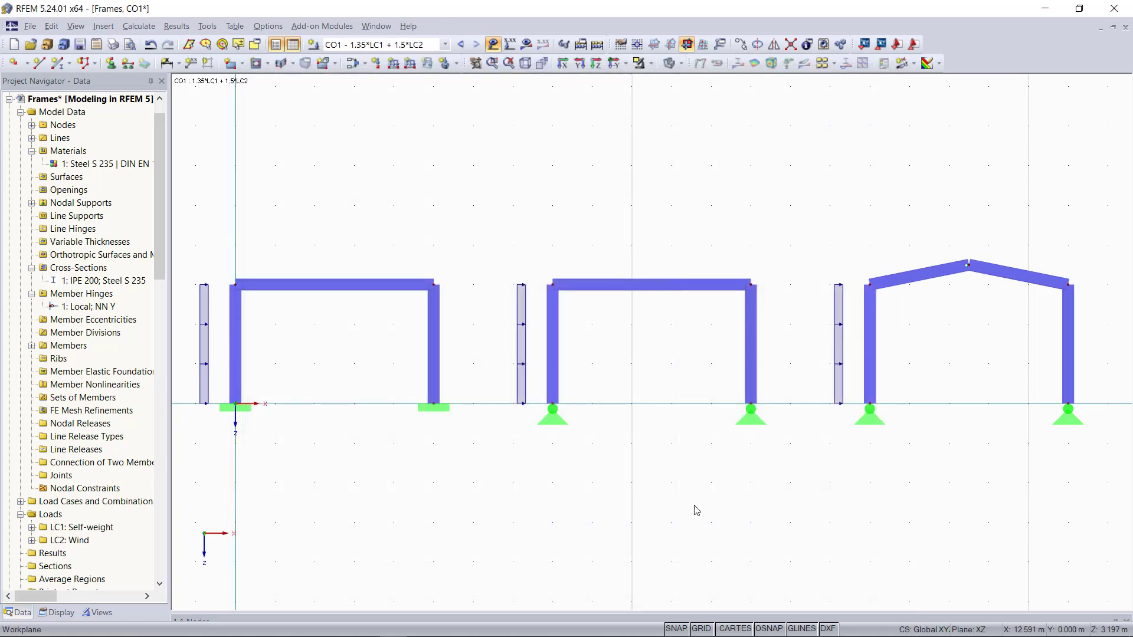
# Turn on the self-weight load display for CO1 and check the load values on the frames before hiding the values again.
pyautogui.click(65, 615)
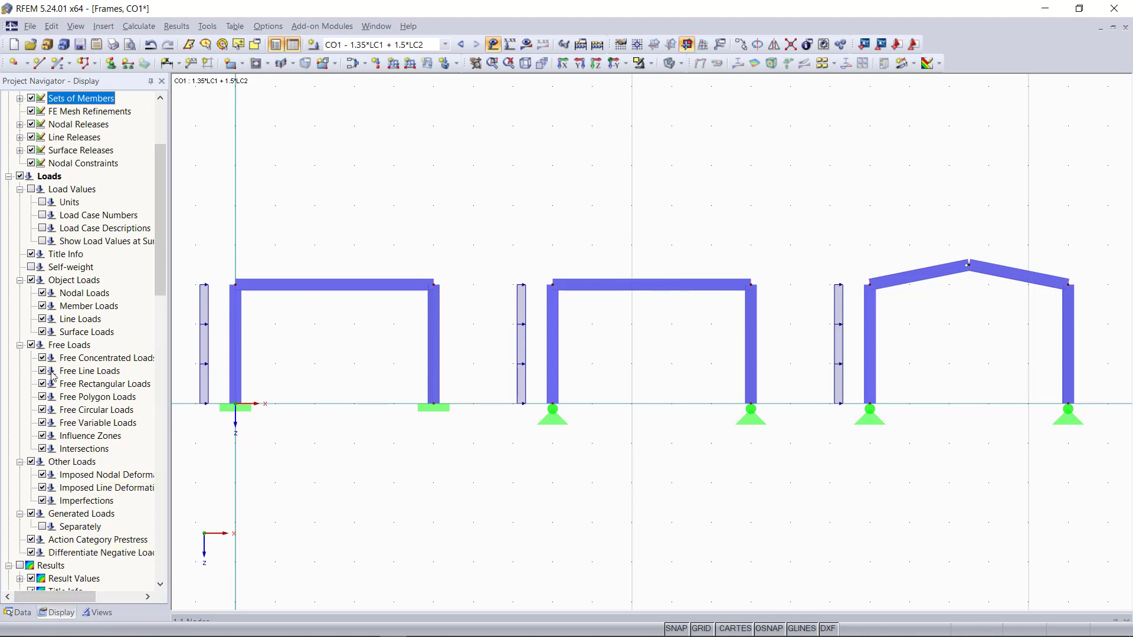
pyautogui.click(31, 267)
pyautogui.click(512, 46)
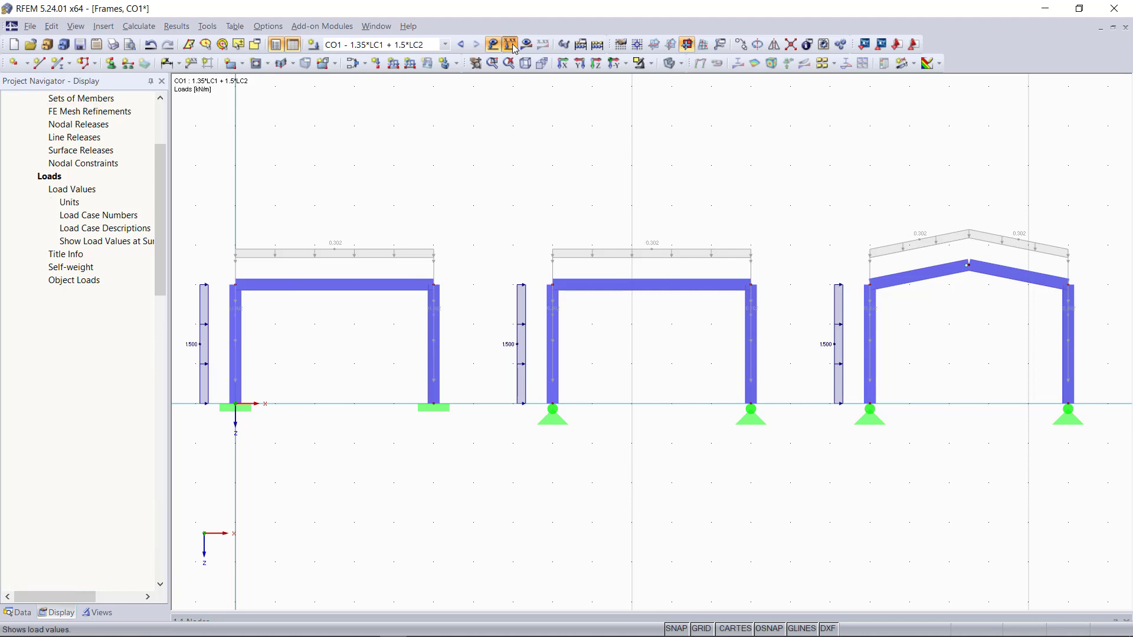
pyautogui.scroll(-1, 575, 242)
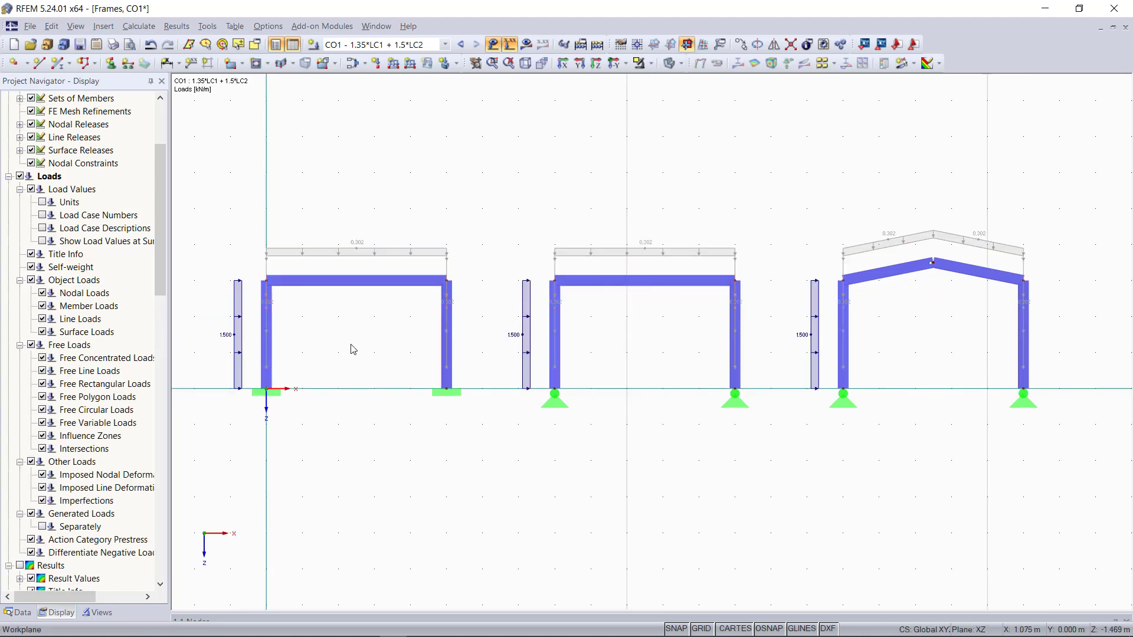
pyautogui.scroll(1, 481, 321)
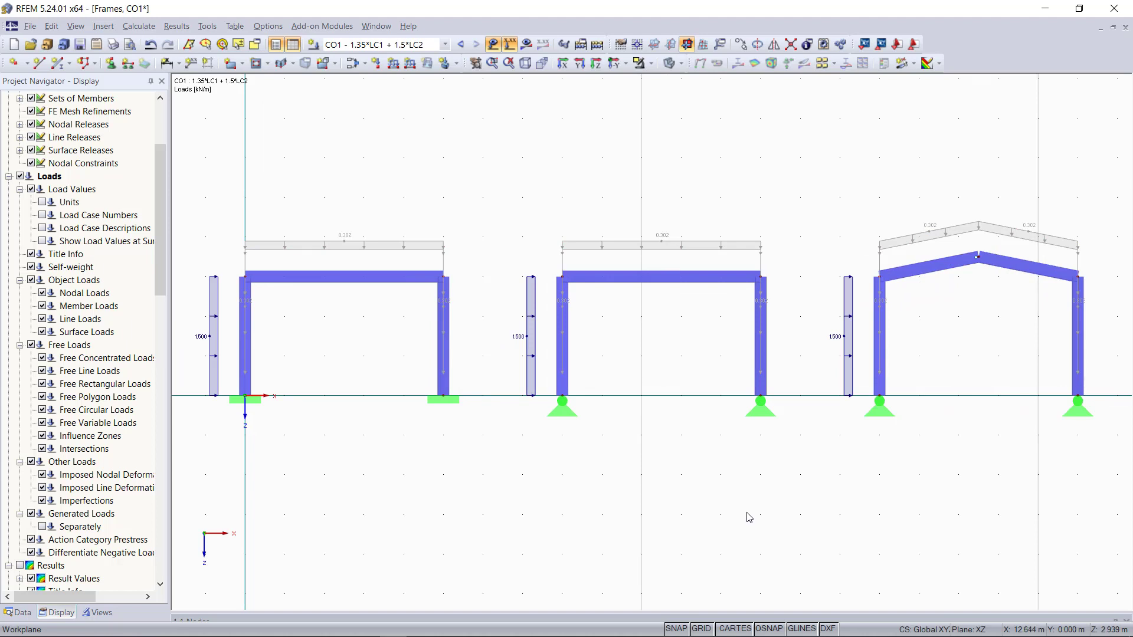
pyautogui.click(510, 45)
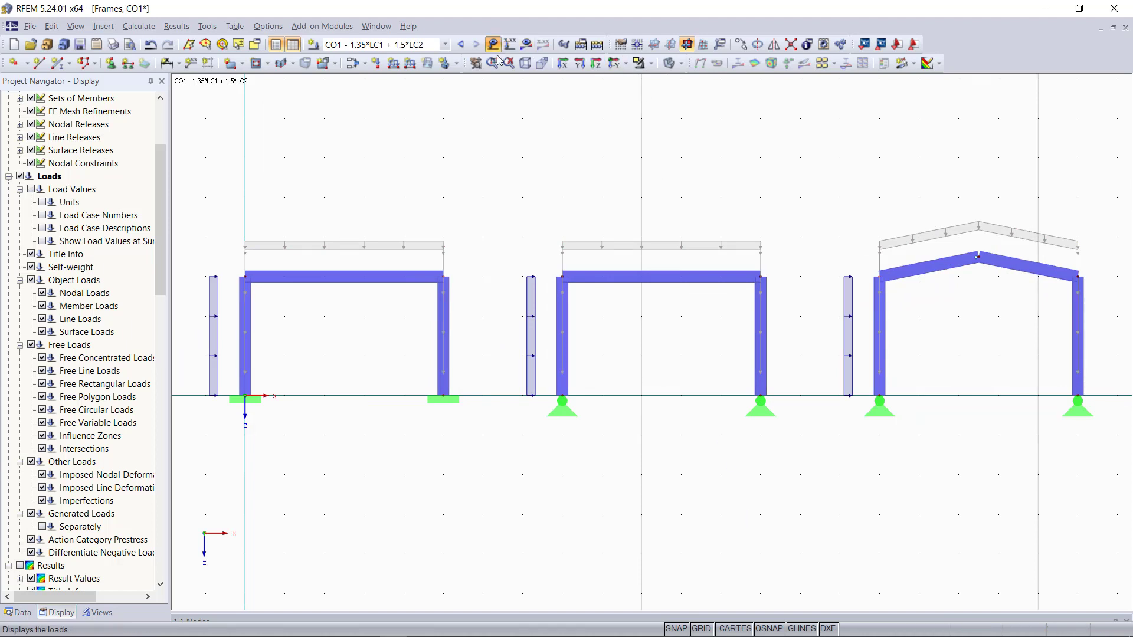
# Calculate the model and show the global deformations u of CO1 with the frames in wireframe display.
pyautogui.click(598, 45)
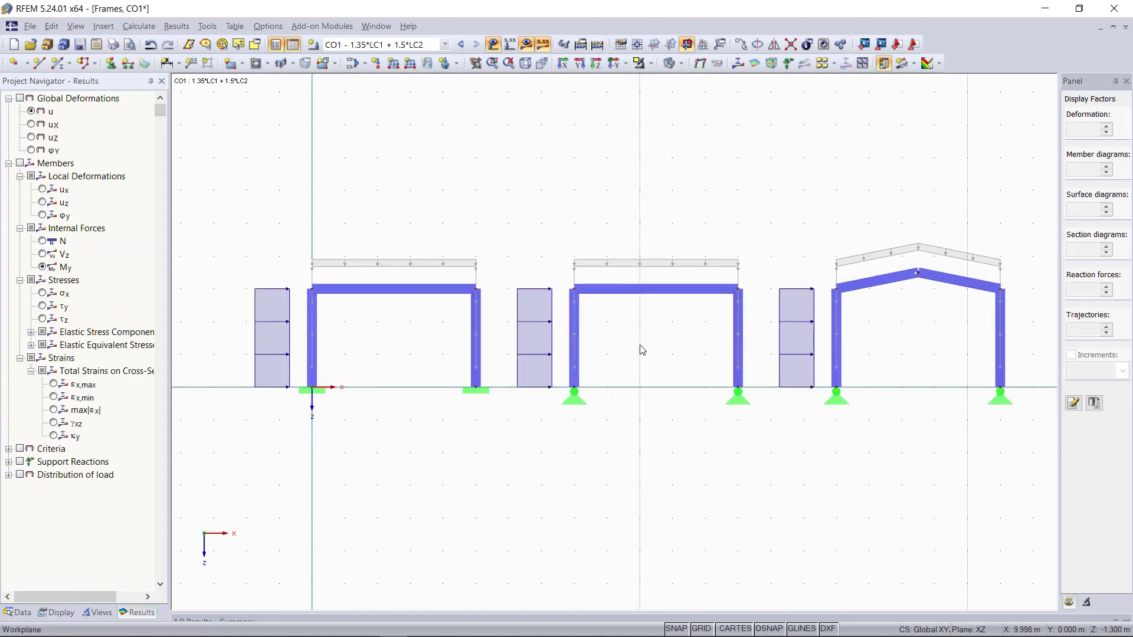
pyautogui.click(672, 65)
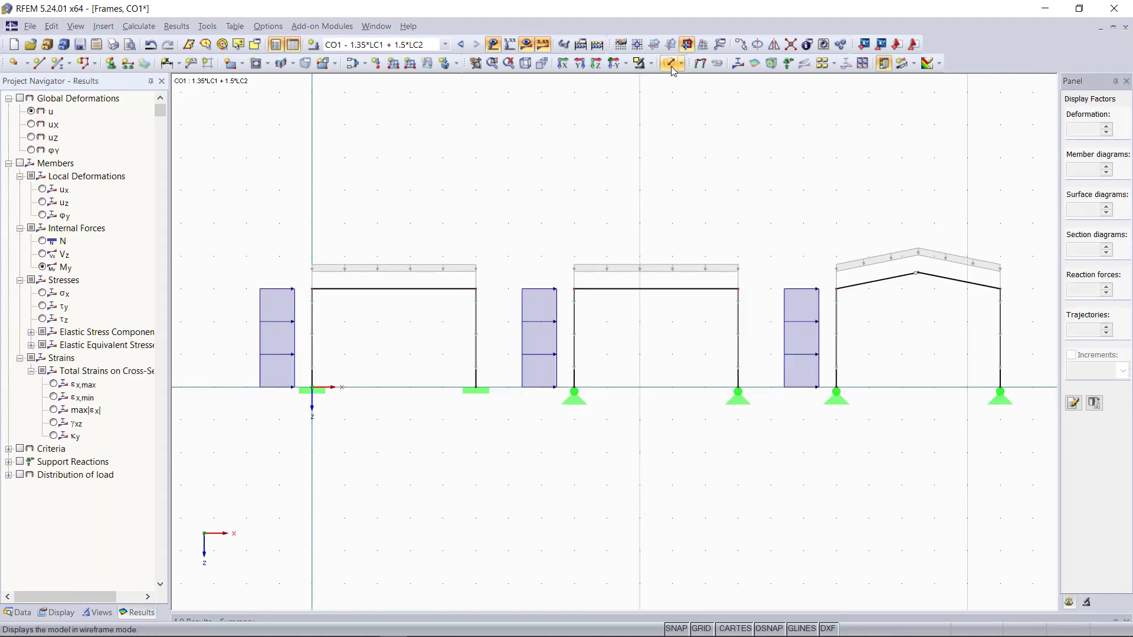
pyautogui.click(21, 98)
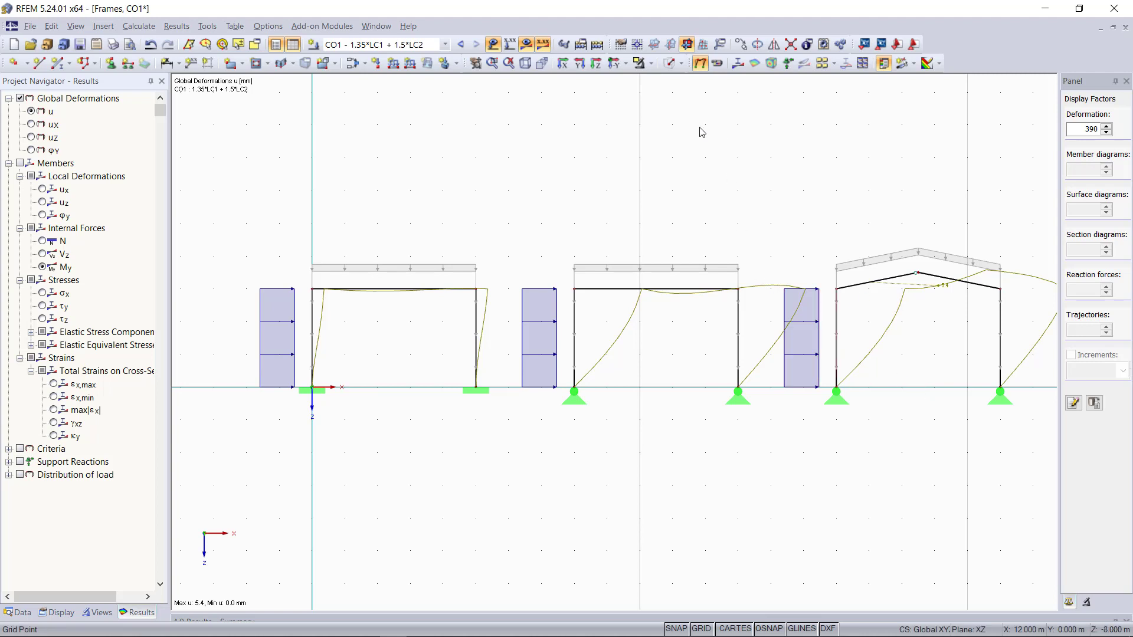
# Hide the loads and play the deformation animation of the three frames, stopping it after viewing.
pyautogui.click(493, 45)
pyautogui.click(723, 65)
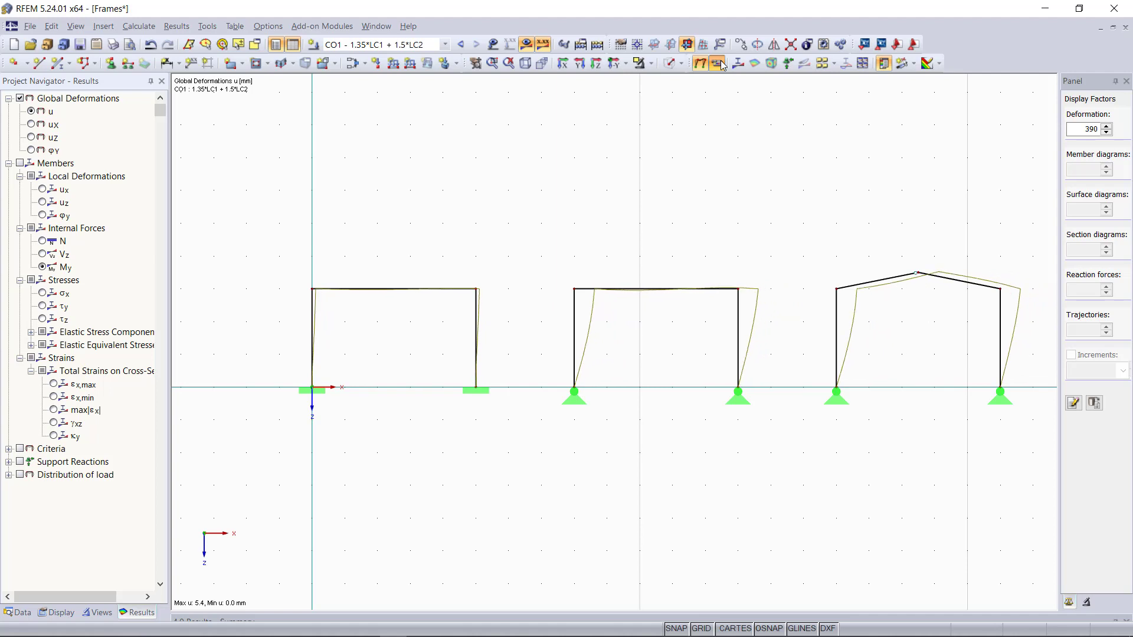
pyautogui.click(721, 65)
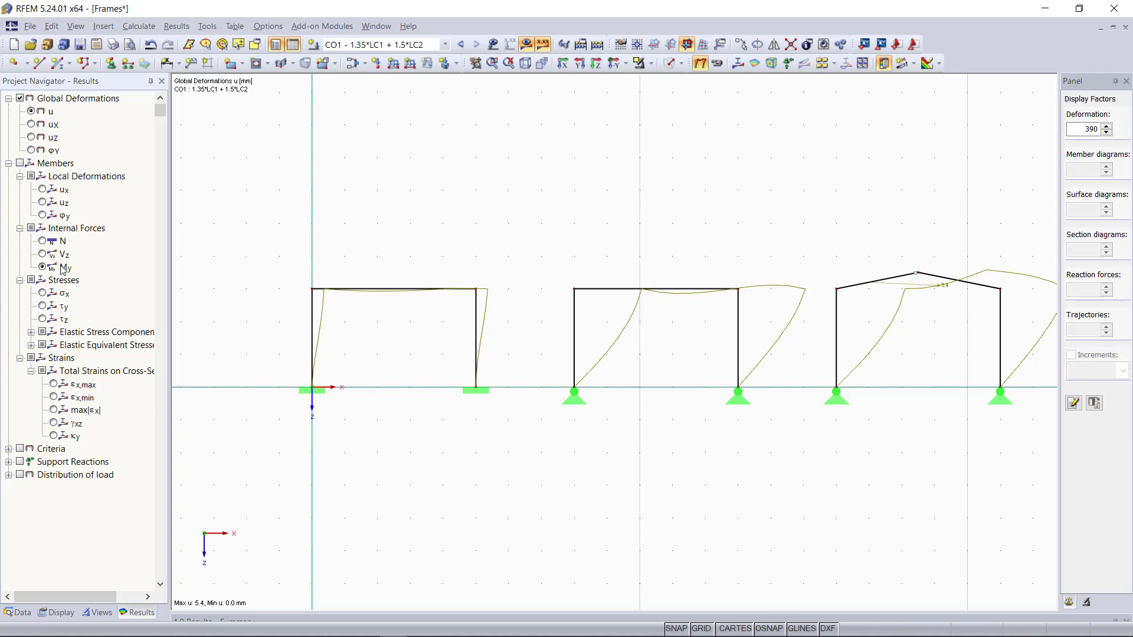
# Display the member bending moments My and compare them for CO1, LC1 Self-weight and LC2 Wind, ending back on CO1.
pyautogui.click(48, 267)
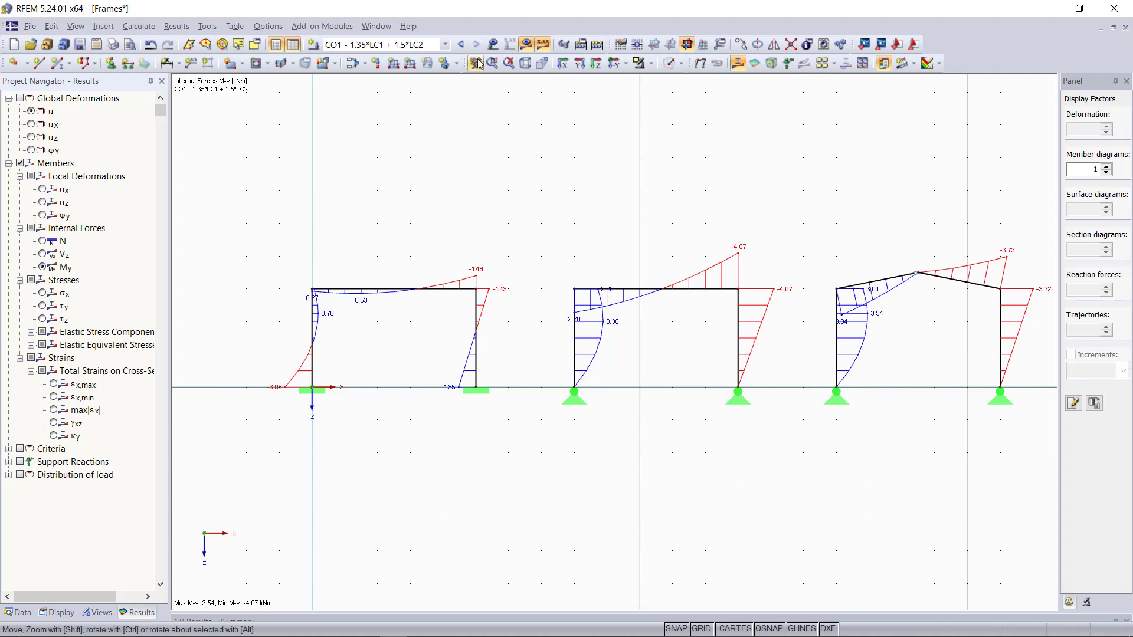
pyautogui.click(463, 46)
pyautogui.click(464, 45)
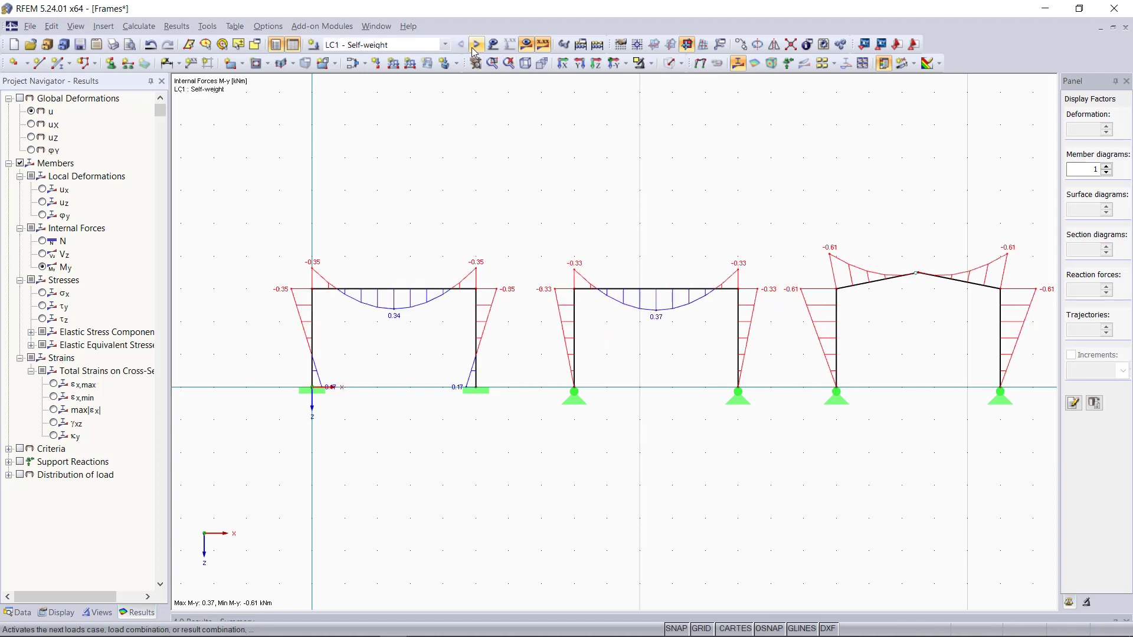
pyautogui.click(477, 46)
pyautogui.click(477, 46)
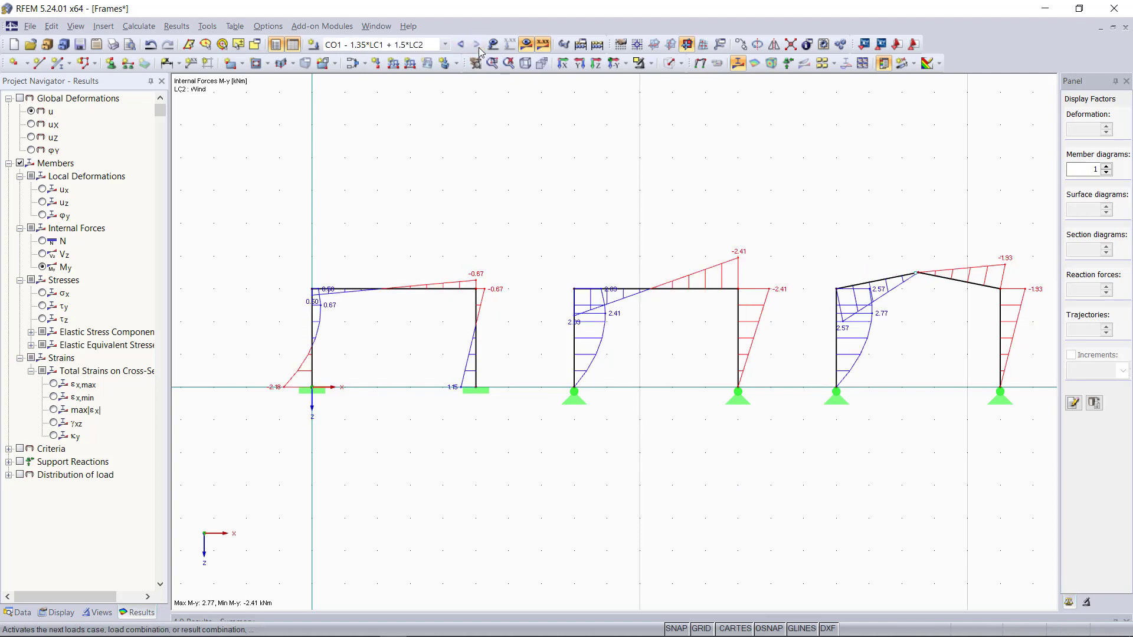